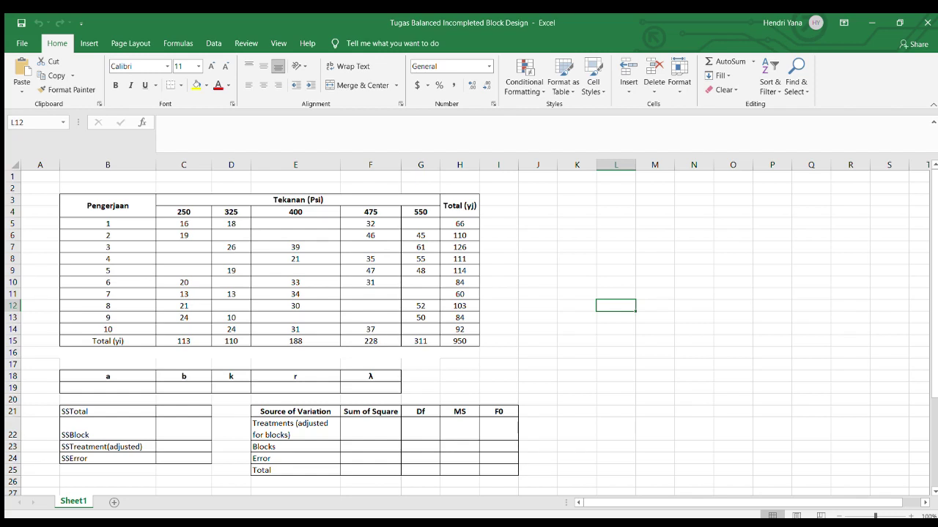
# Examine the experiment data table in B3:H15, including its Tekanan (Psi) treatment heading
pyautogui.moveTo(108, 206); pyautogui.dragTo(459, 341)
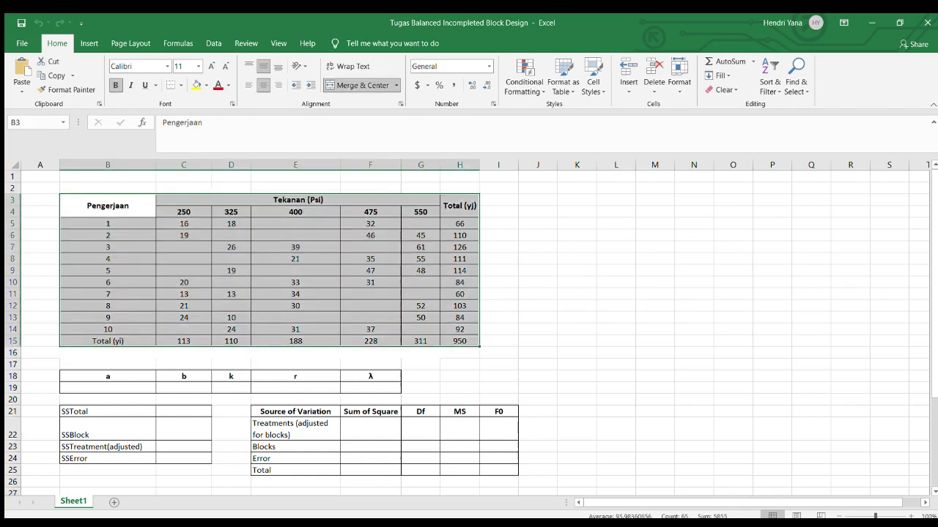
pyautogui.click(577, 364)
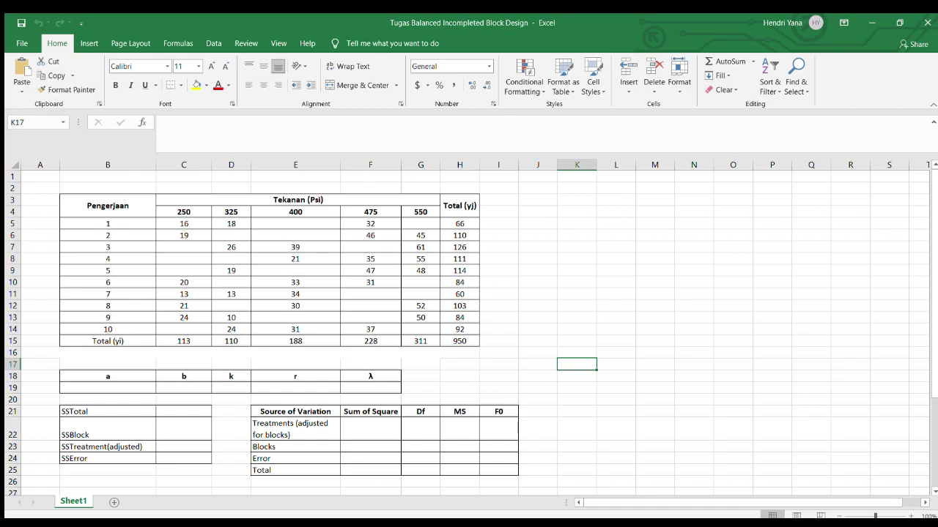
pyautogui.click(298, 200)
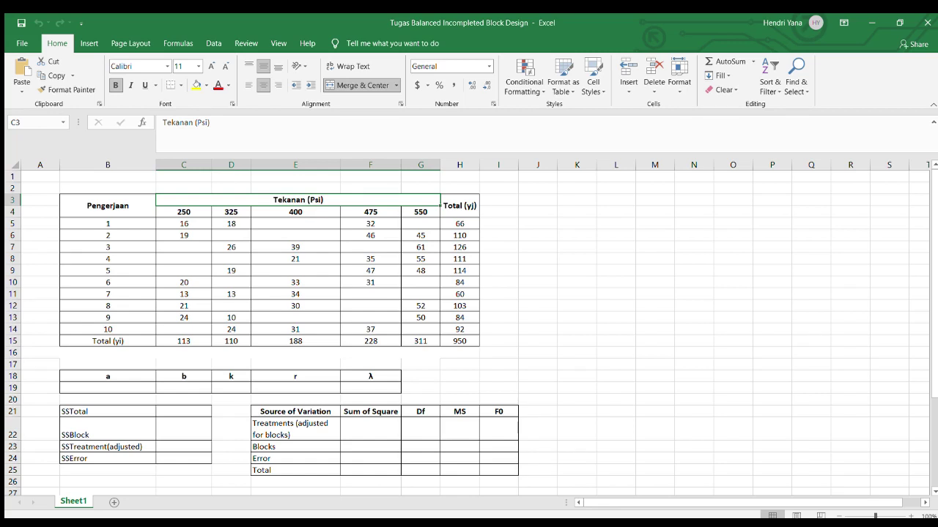
# Reveal the hidden values of a in B19 and b in C19 by setting their font colour to black
pyautogui.click(108, 388)
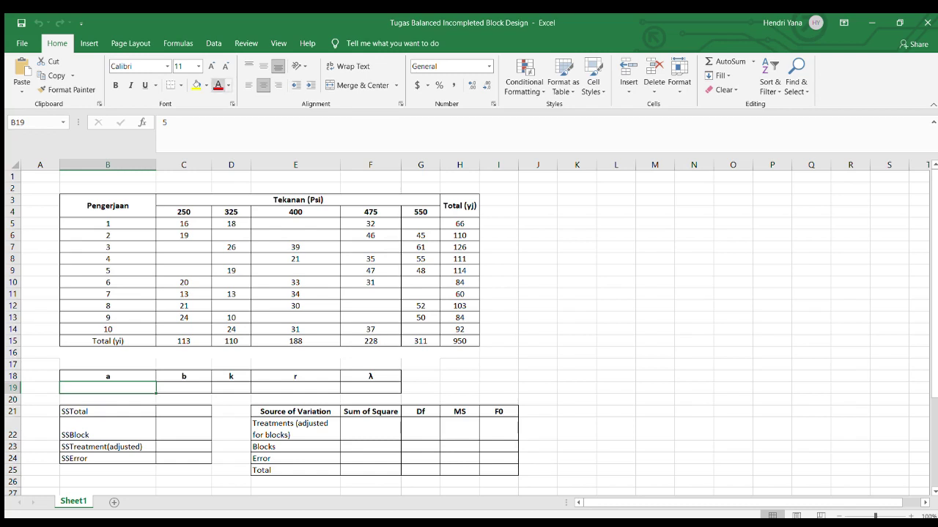
pyautogui.click(229, 123)
pyautogui.moveTo(108, 205); pyautogui.dragTo(107, 329)
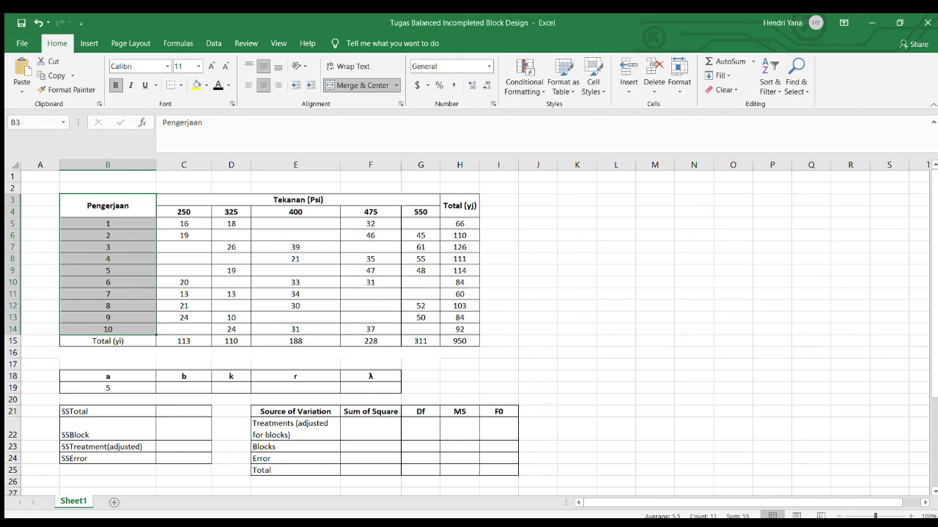
pyautogui.click(184, 388)
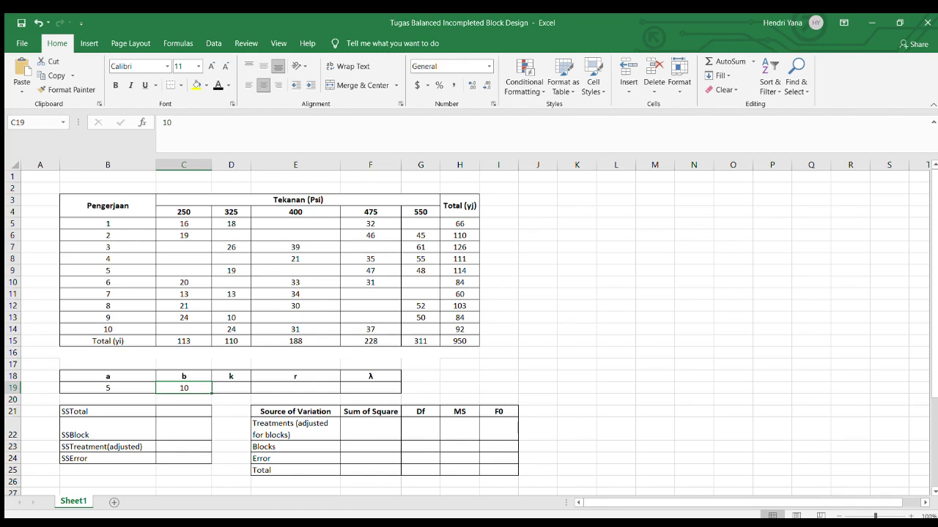
# Check the observations of Pengerjaan 1, and reveal the hidden values of k in D19 and r in E19 with black font
pyautogui.click(230, 389)
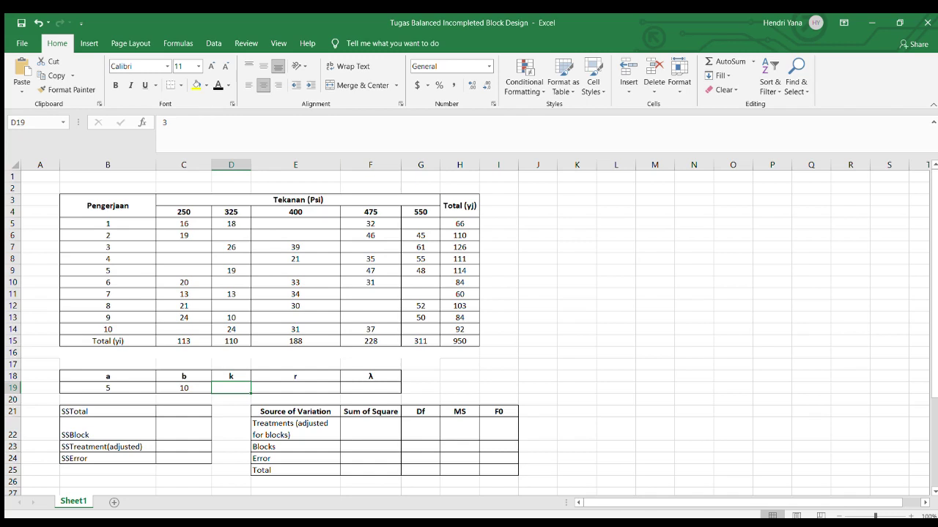
pyautogui.click(107, 293)
pyautogui.click(107, 224)
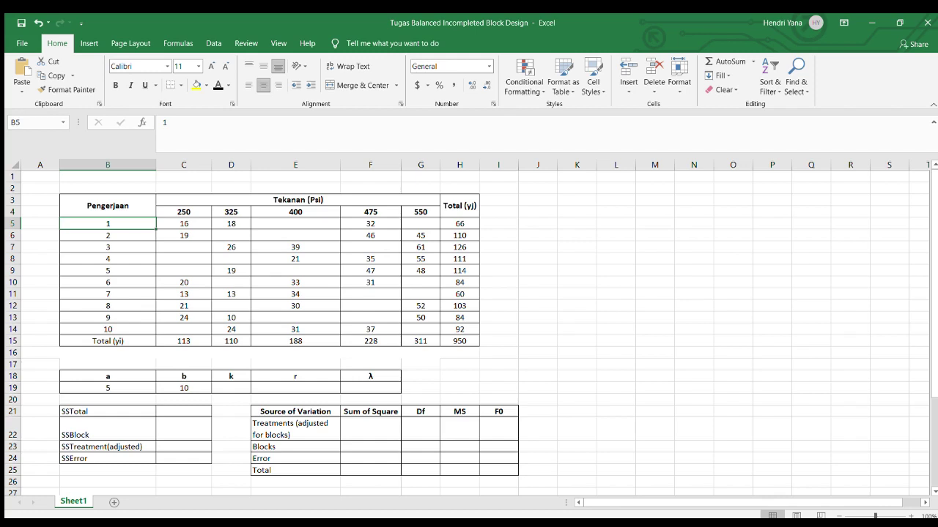
pyautogui.click(183, 223)
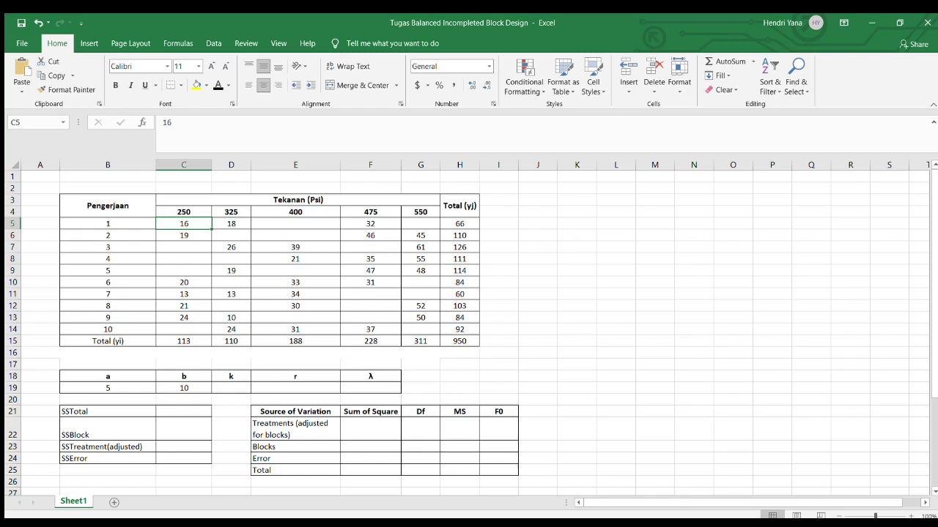
pyautogui.click(230, 224)
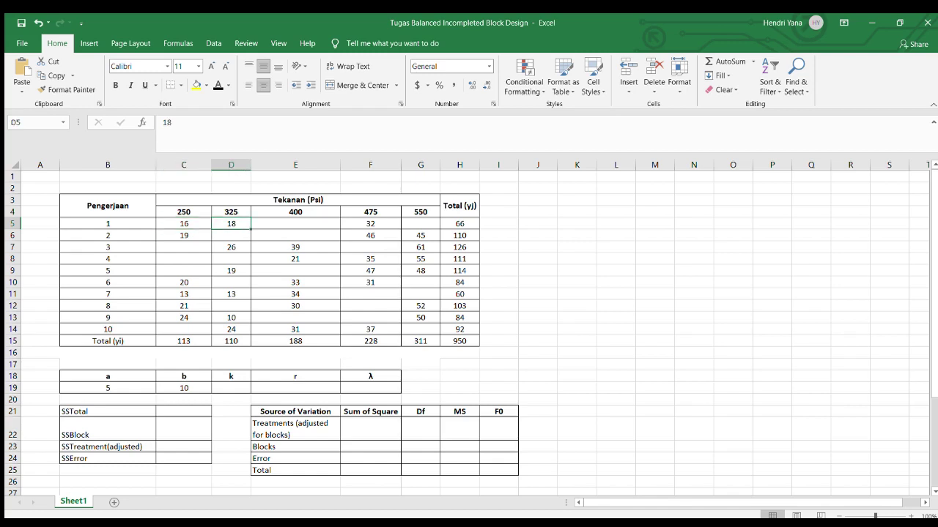
pyautogui.click(371, 223)
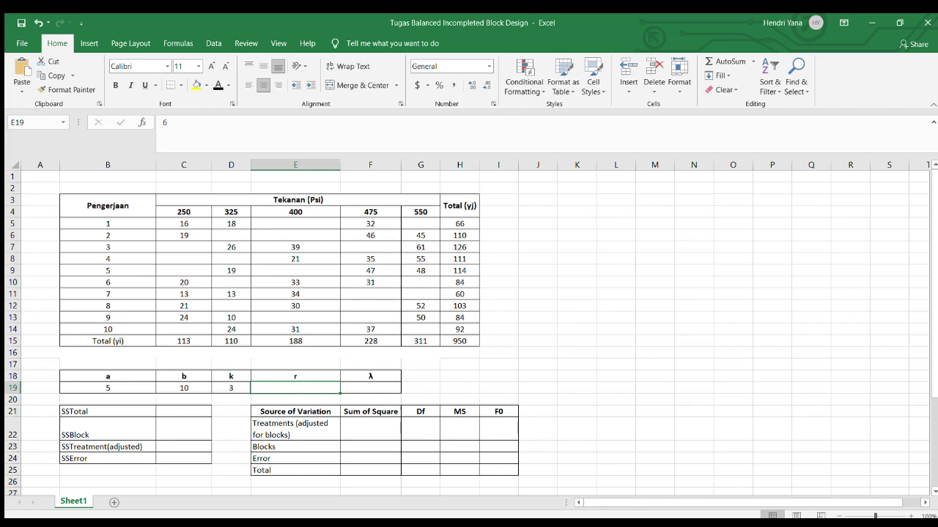
pyautogui.click(218, 85)
# Show the hidden formula results for λ in F19 and SSTotal in C21 by setting their font colour to black
pyautogui.click(370, 389)
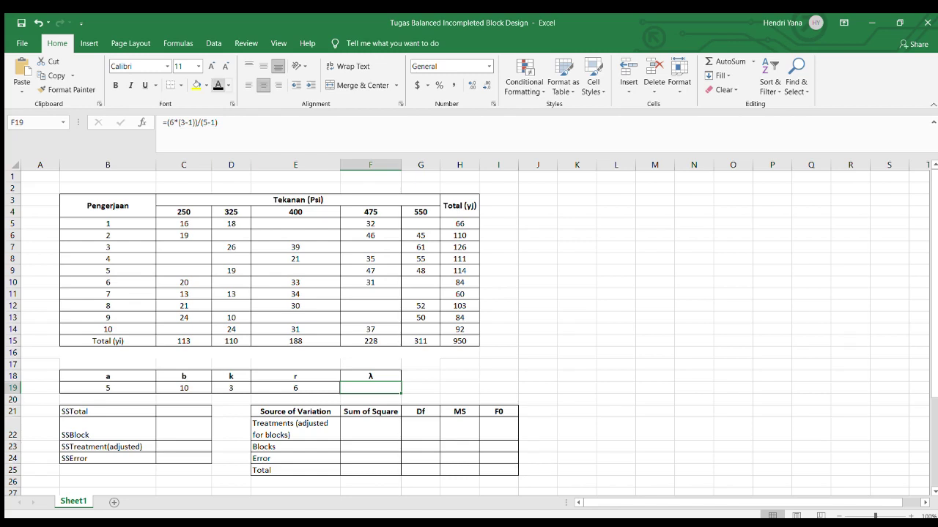
pyautogui.click(219, 85)
pyautogui.click(499, 389)
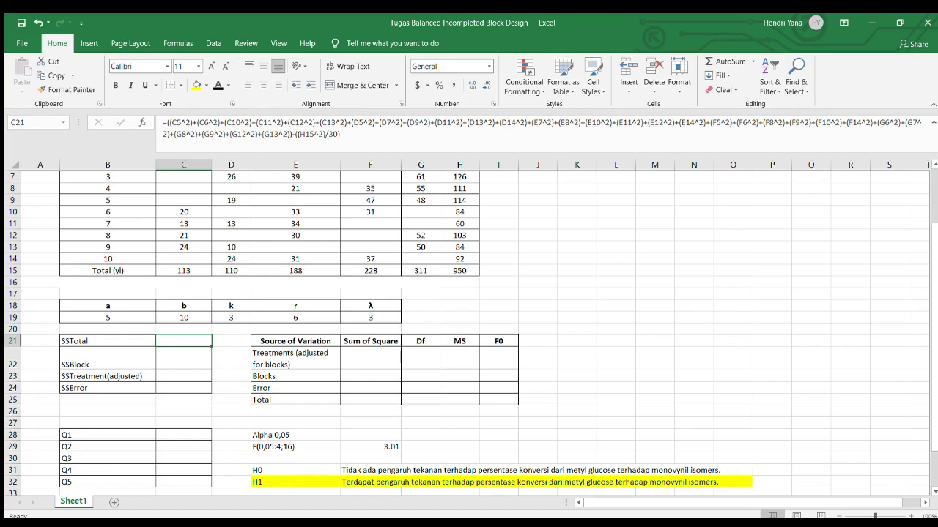
pyautogui.scroll(2, 469, 330)
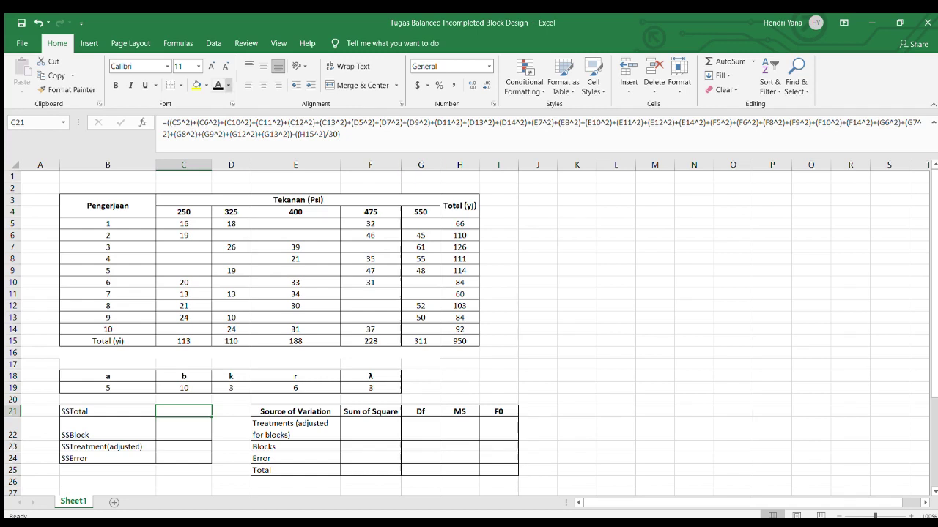
pyautogui.click(217, 85)
# Check the SSBlock formula in C22 against the Total (yj) values in H5:H15, and turn its hidden result black
pyautogui.click(183, 429)
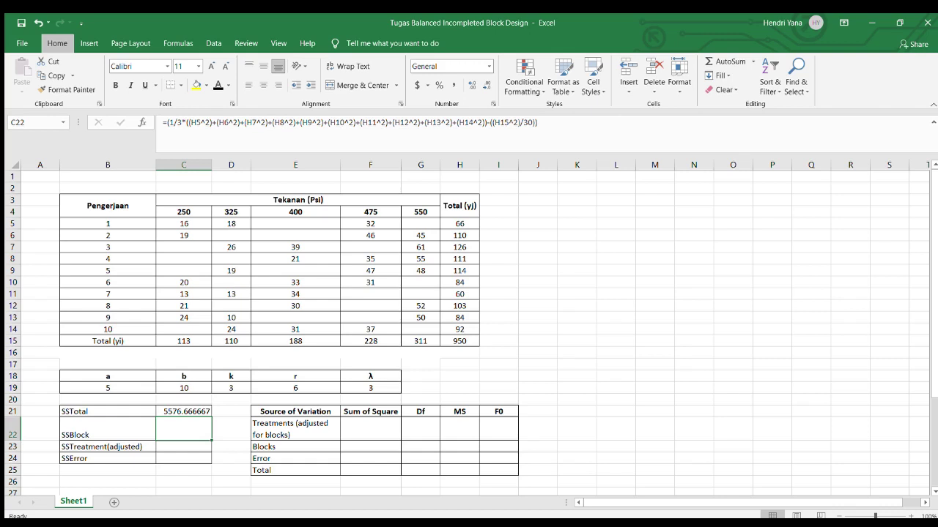
pyautogui.click(615, 306)
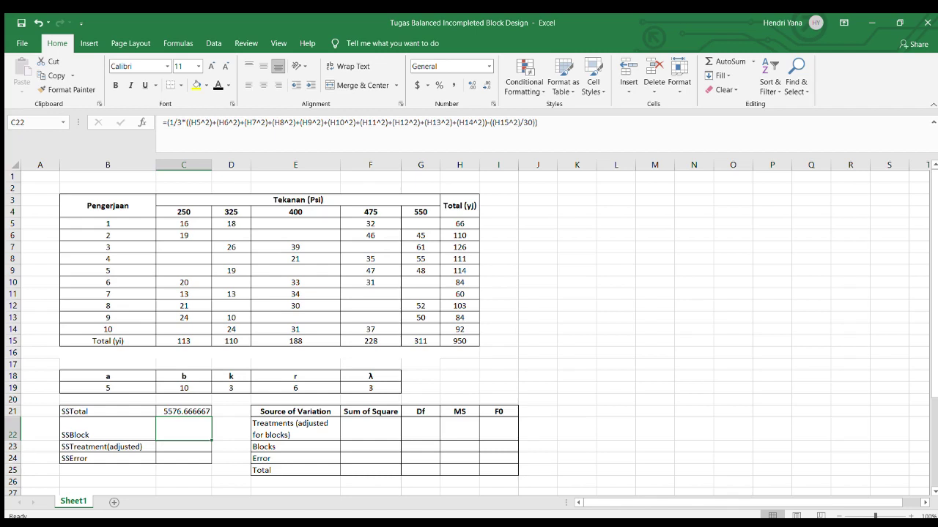
pyautogui.moveTo(459, 224); pyautogui.dragTo(459, 329)
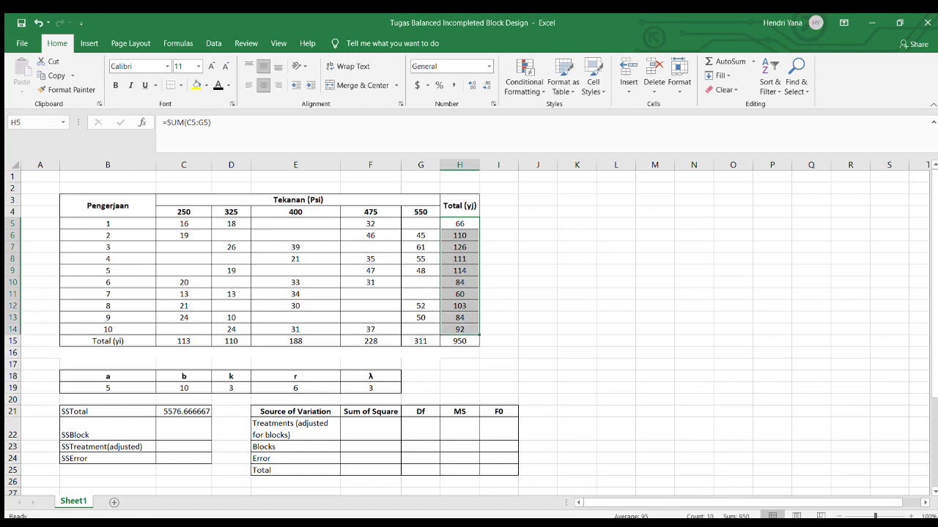
pyautogui.click(184, 429)
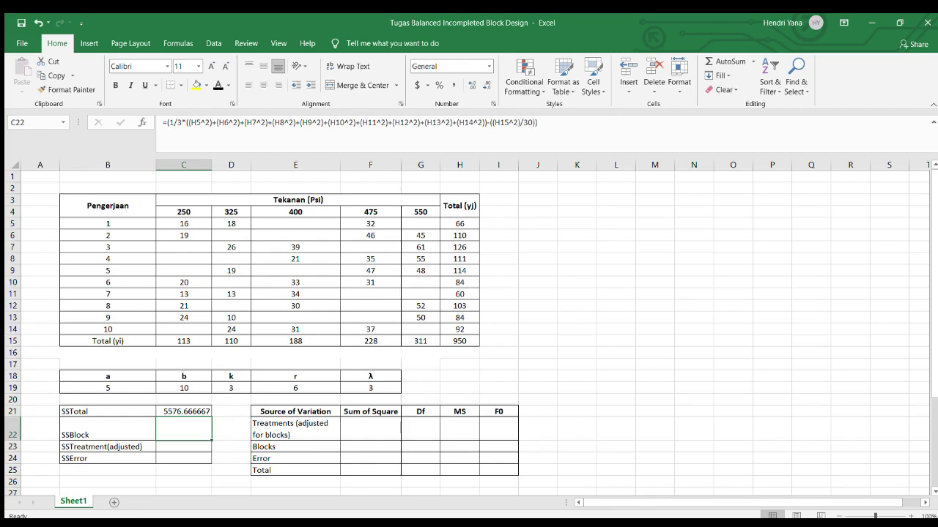
pyautogui.click(460, 341)
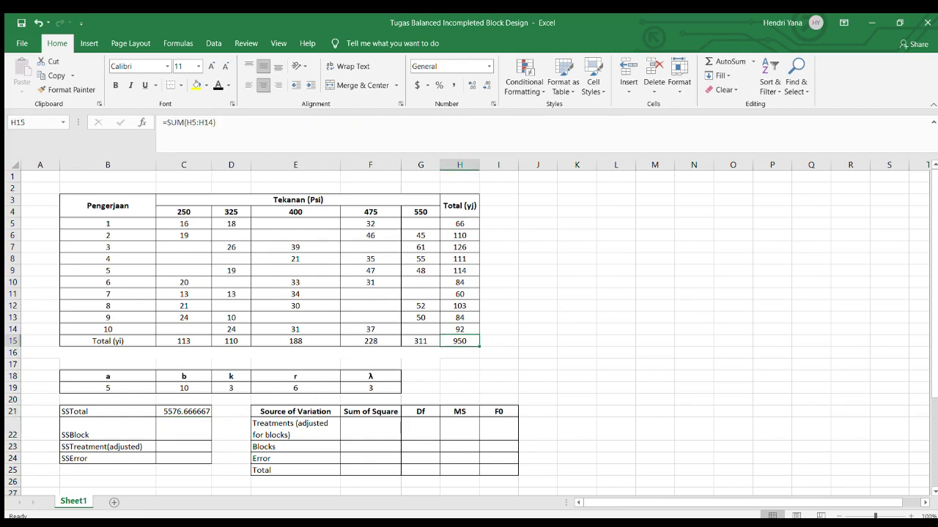
pyautogui.click(184, 429)
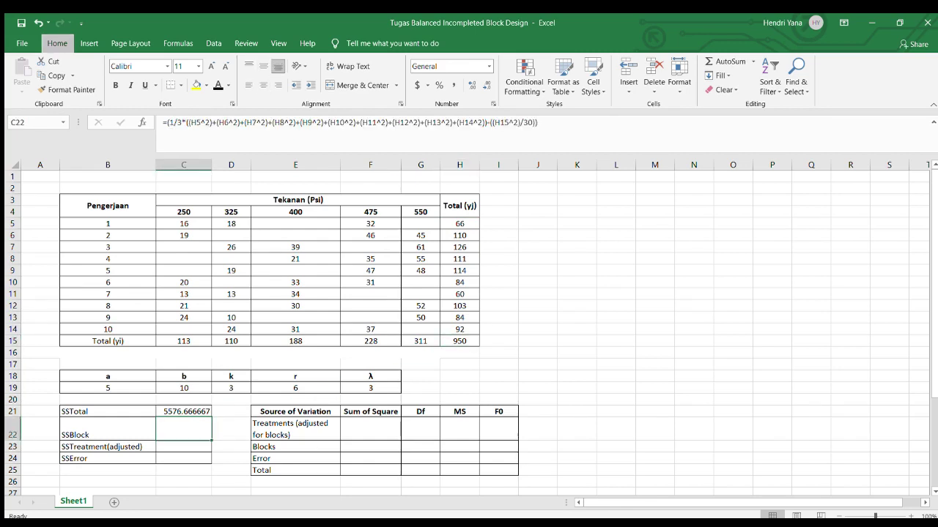
pyautogui.click(538, 376)
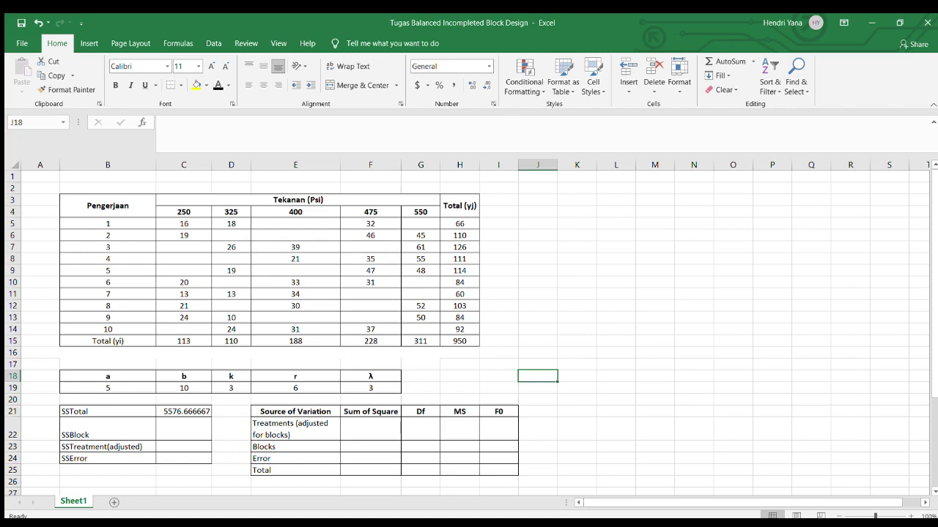
pyautogui.click(184, 430)
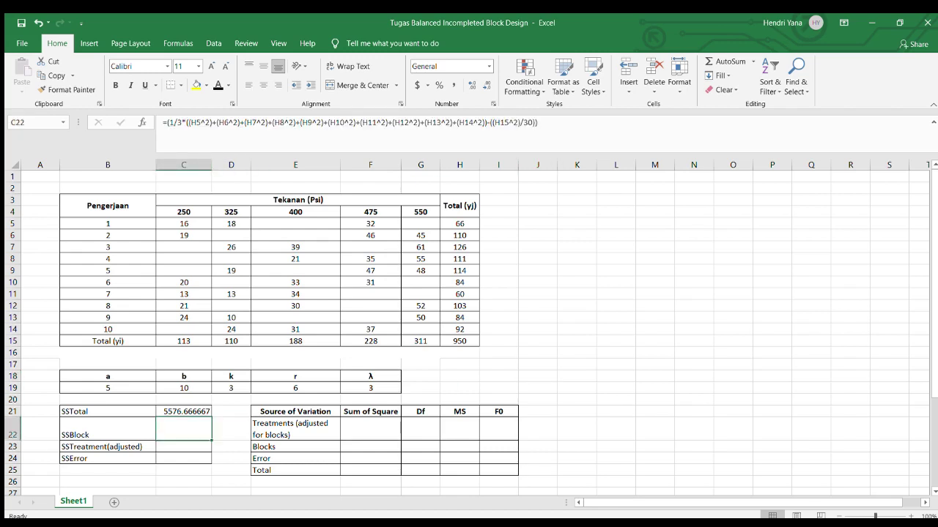
pyautogui.click(219, 85)
# Examine the SSTreatment(adjusted) formula in C23 and the Q1 to Q5 cells C28:C32 that it refers to
pyautogui.click(183, 447)
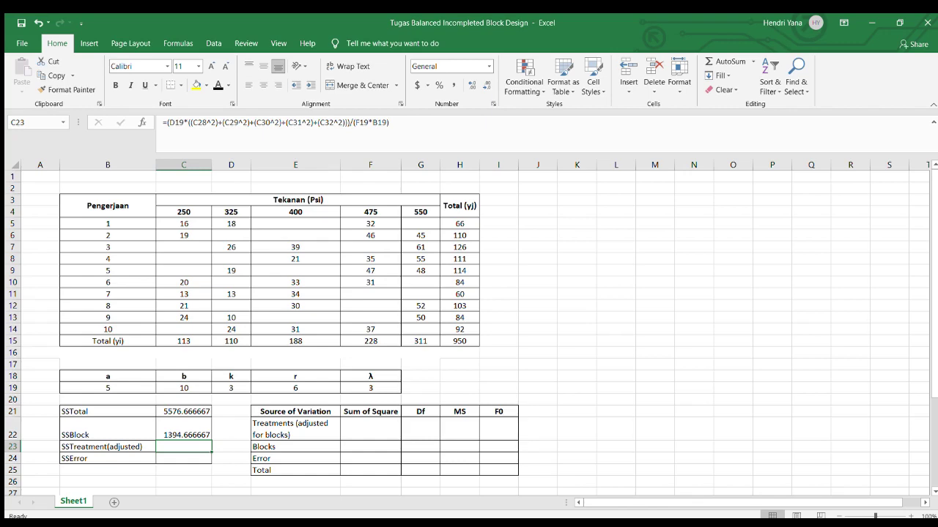
pyautogui.scroll(-1, 469, 330)
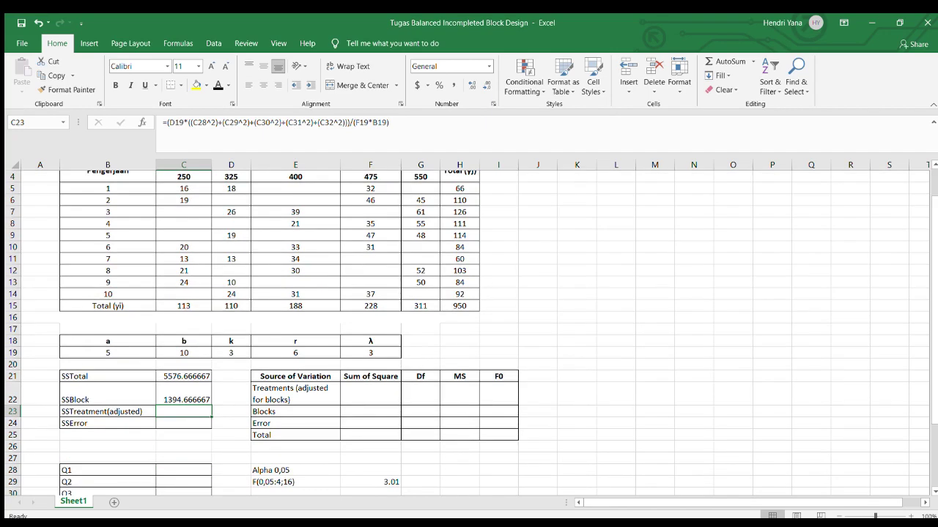
pyautogui.scroll(-1, 468, 330)
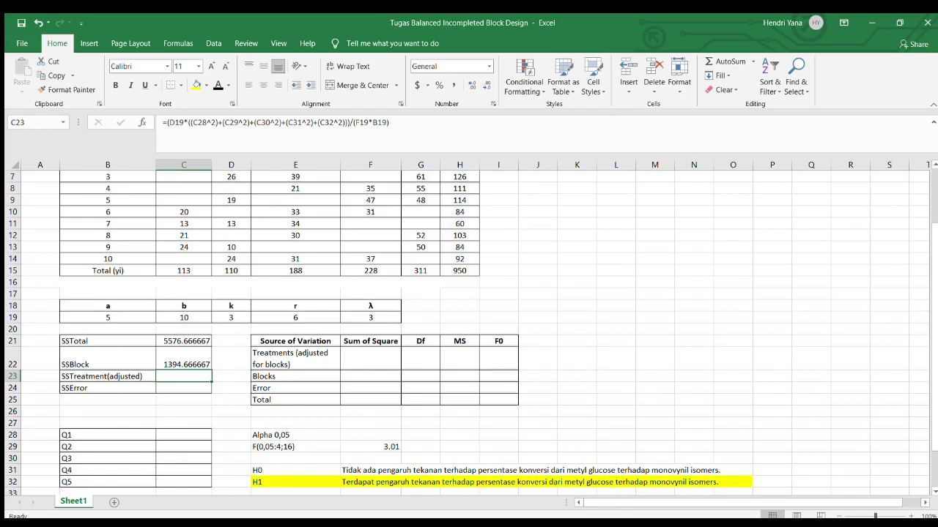
pyautogui.scroll(-1, 469, 329)
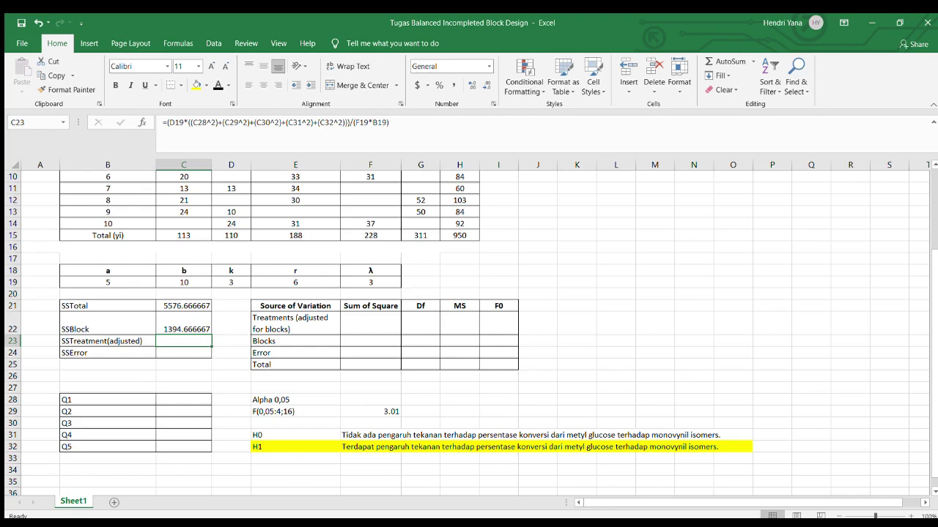
pyautogui.scroll(1, 469, 330)
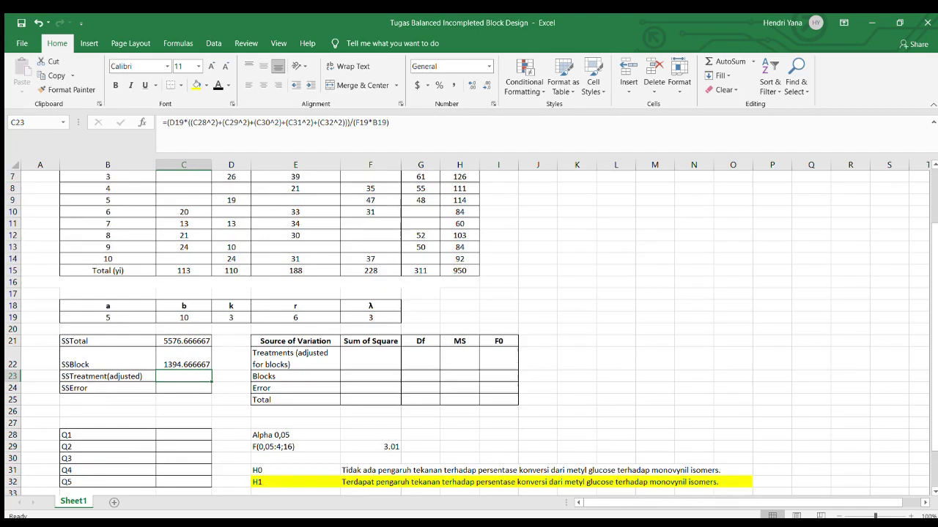
pyautogui.scroll(-1, 468, 330)
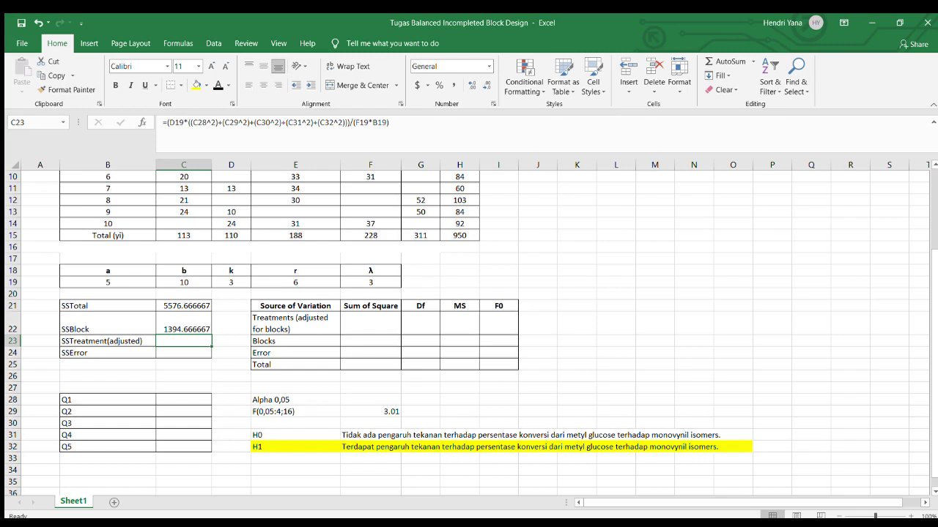
# Compare the Q1 formula in C28 with the 250 psi column total in C15, and reveal Q1's result in black font
pyautogui.click(184, 400)
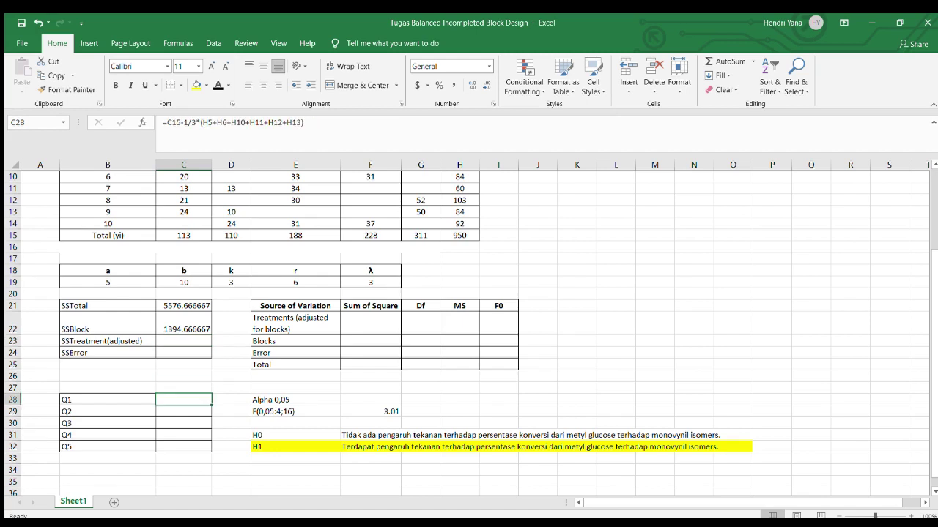
pyautogui.scroll(-1, 469, 330)
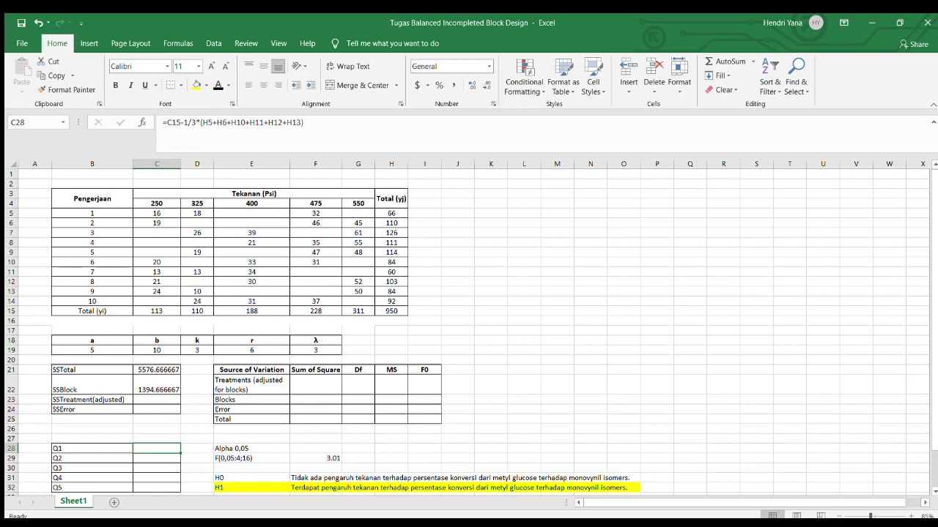
pyautogui.click(157, 311)
pyautogui.click(156, 449)
pyautogui.click(218, 86)
# Review the Q2 formula in C29 against the data table, and set the cell's font colour to black
pyautogui.scroll(-1, 471, 332)
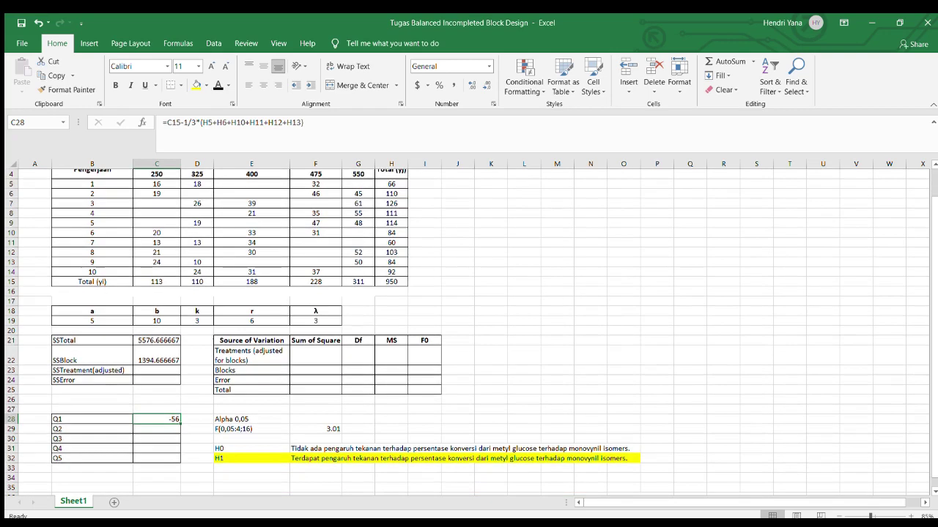
pyautogui.click(156, 430)
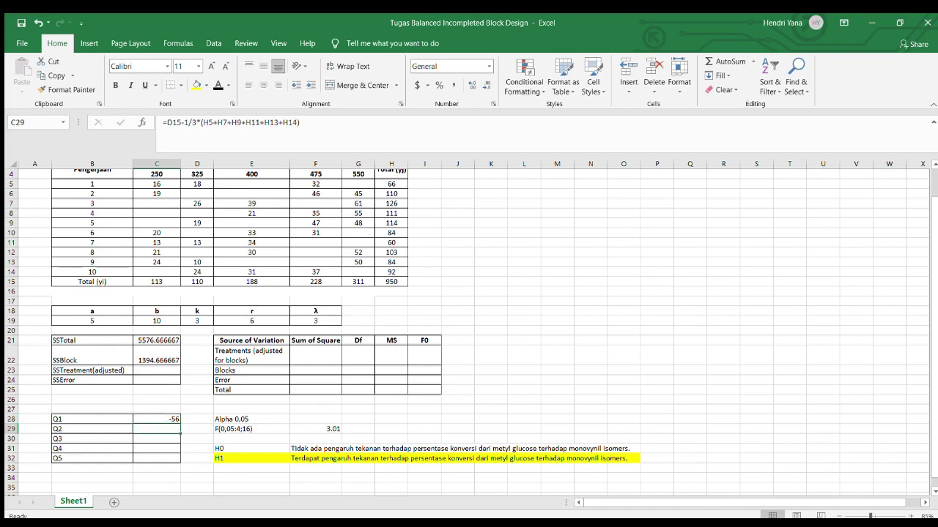
pyautogui.scroll(1, 469, 330)
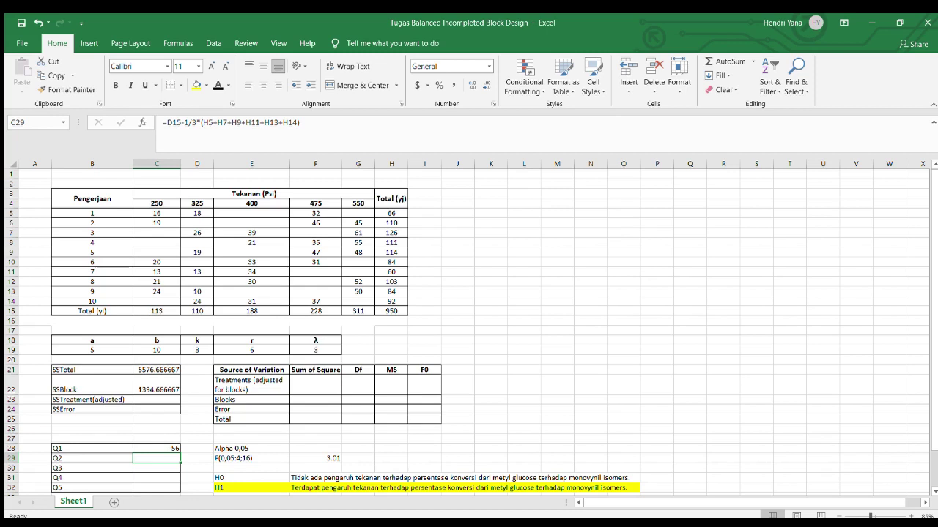
pyautogui.click(218, 86)
# Review the Q3 formula in C30 against the 400 psi column and the block totals, and reveal its result in black font
pyautogui.scroll(-1, 469, 330)
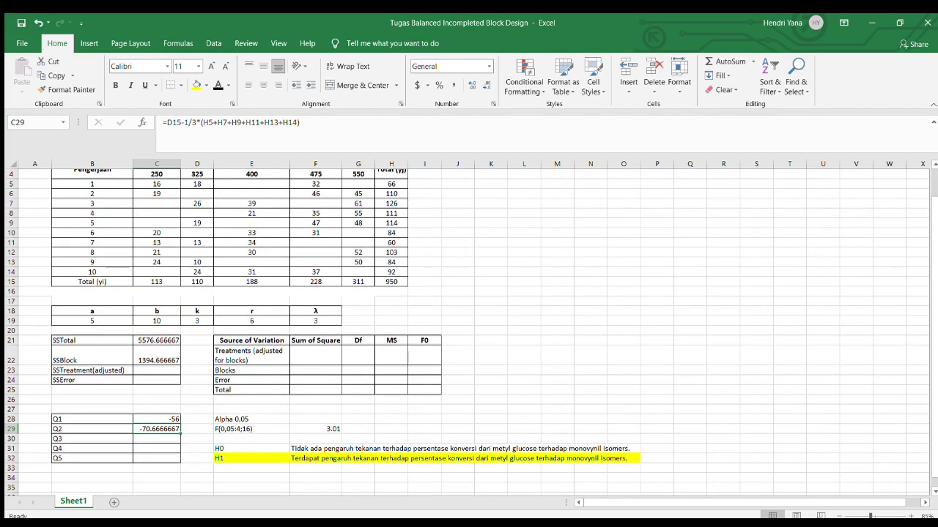
pyautogui.click(157, 438)
pyautogui.scroll(1, 469, 330)
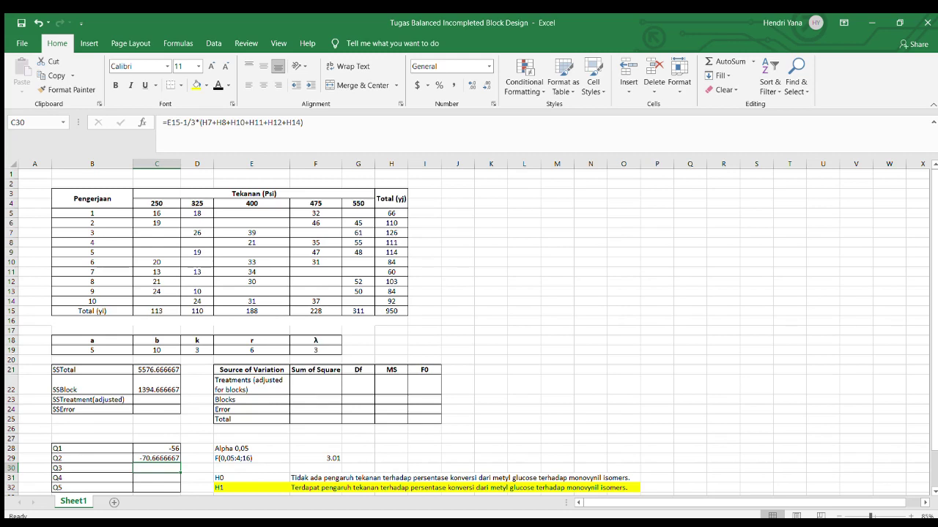
pyautogui.scroll(-1, 469, 329)
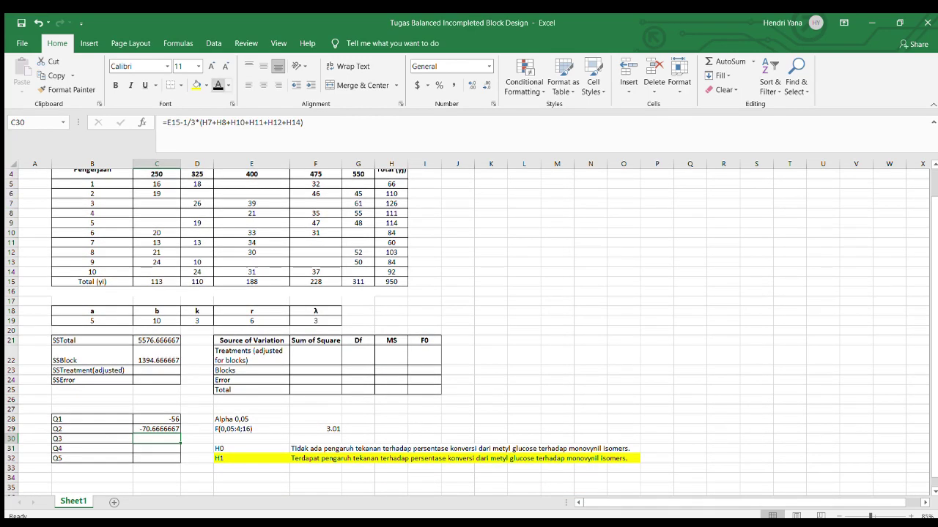
pyautogui.click(218, 86)
# Check the Q4 formula in C31 against the 475 psi column and the block totals, and turn its hidden result black
pyautogui.click(157, 448)
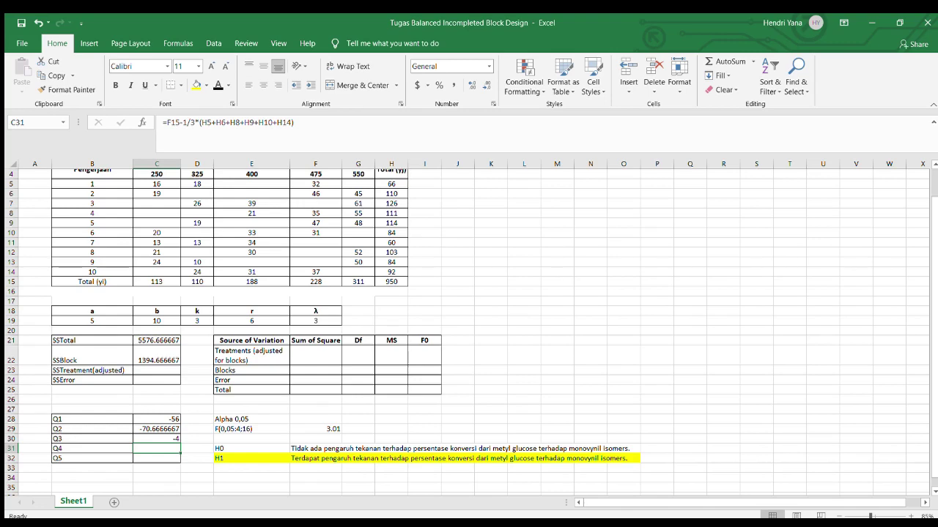
pyautogui.scroll(1, 467, 331)
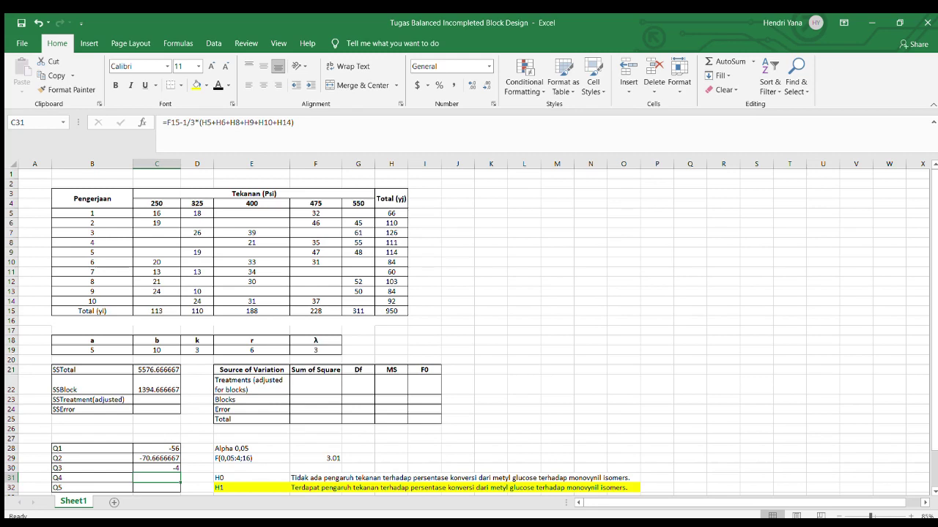
pyautogui.scroll(-1, 469, 330)
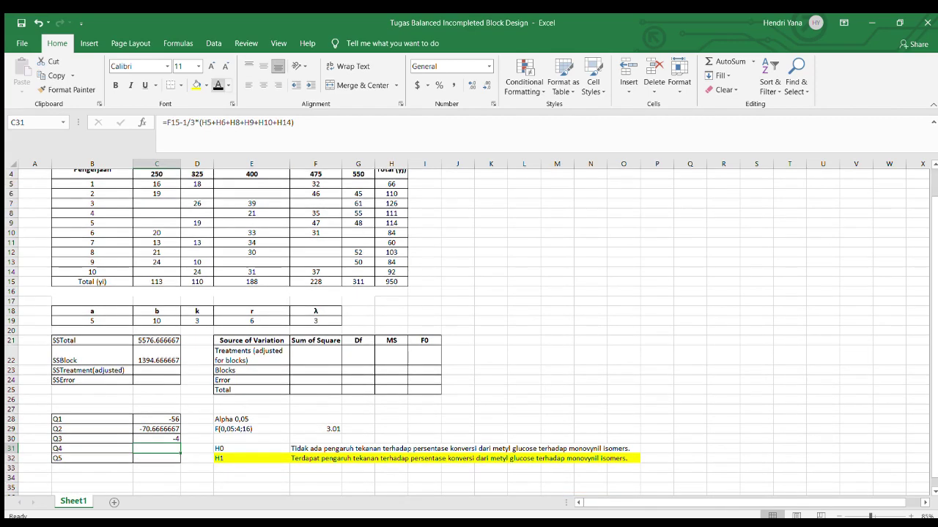
pyautogui.click(217, 85)
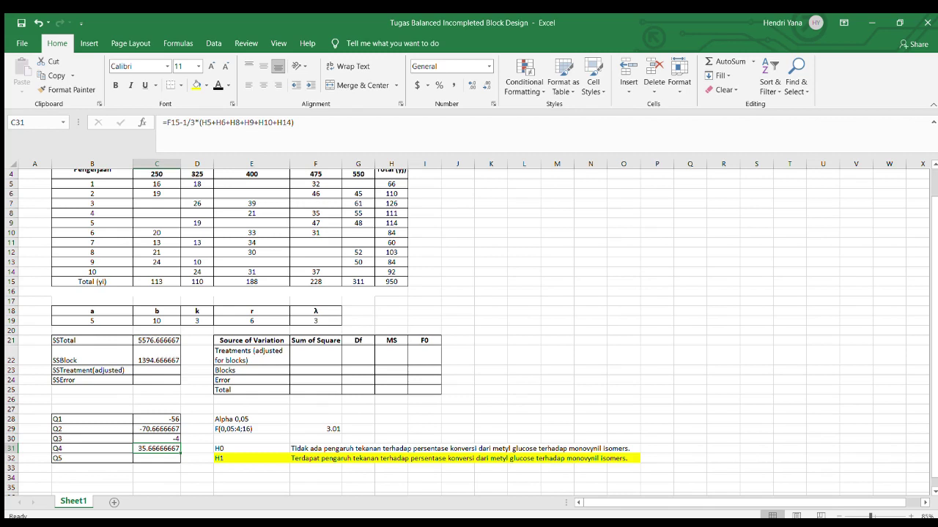
# Compare the Q5 formula in C32 with the 550 psi column and the block totals, and set the cell's font colour to black
pyautogui.click(157, 459)
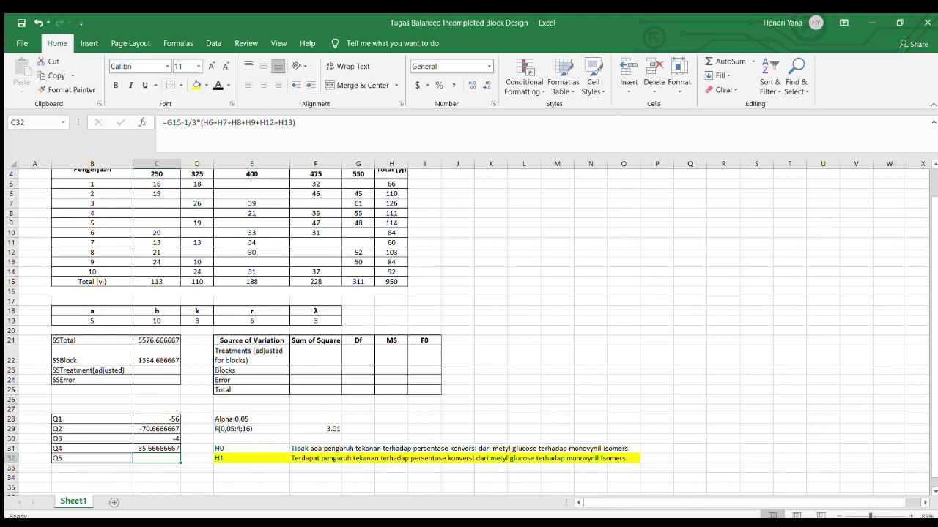
pyautogui.scroll(1, 468, 330)
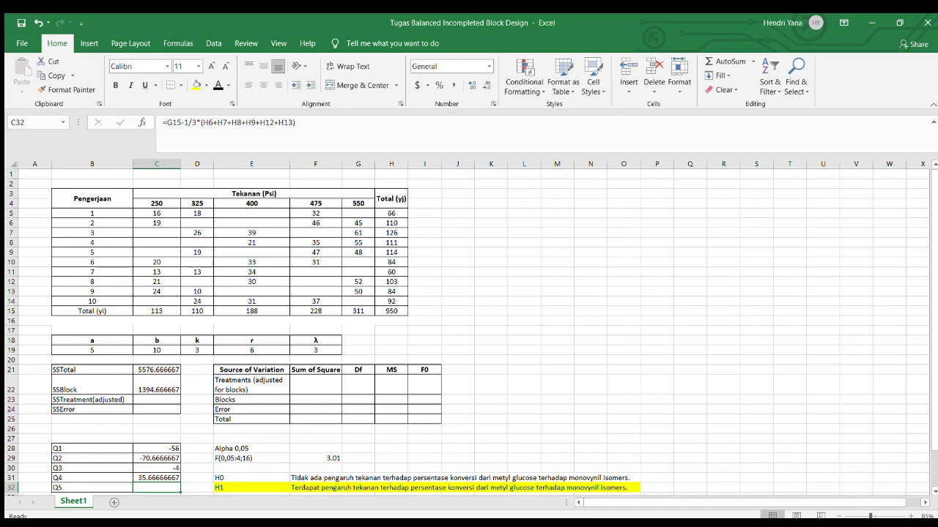
pyautogui.scroll(-1, 469, 330)
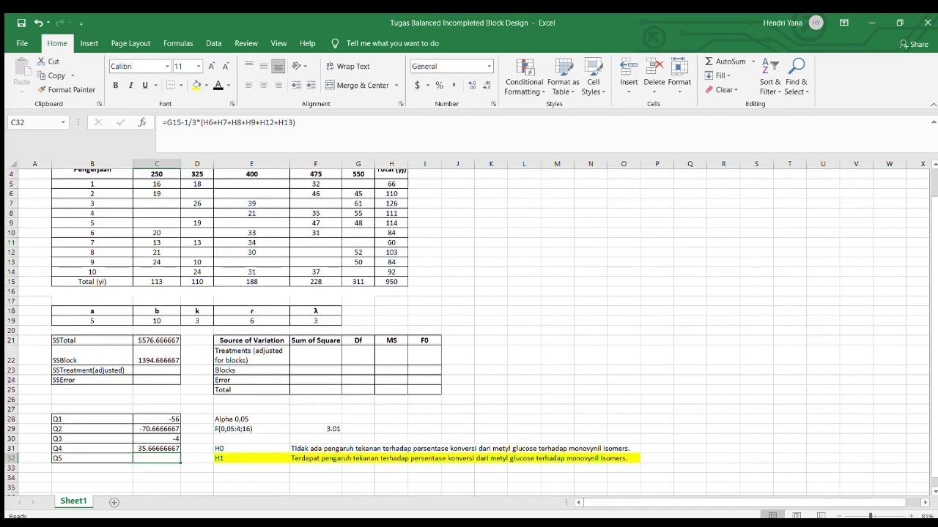
pyautogui.click(217, 85)
# Review the SSTreatment(adjusted) formula in C23 against the Q values, and reveal the results in C23 and the SSError cell C24 in black font
pyautogui.click(157, 420)
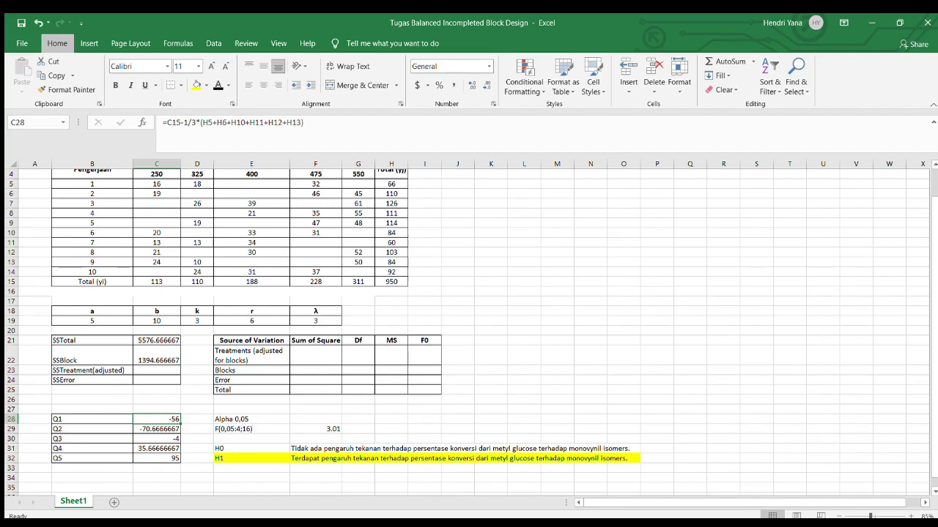
pyautogui.click(157, 410)
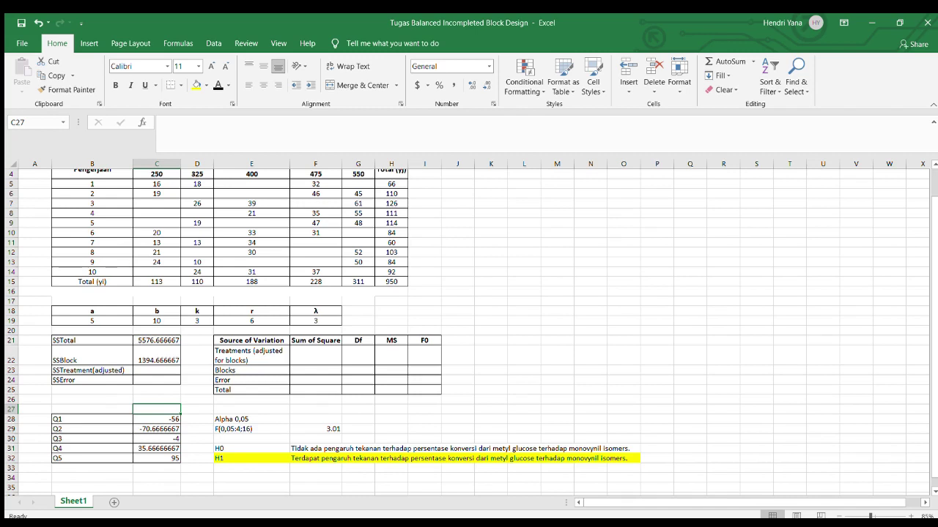
pyautogui.click(157, 371)
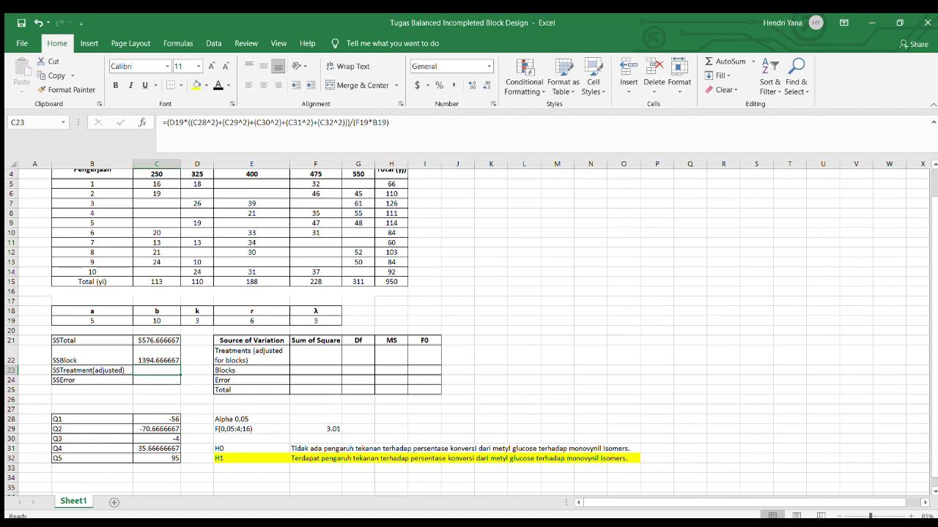
pyautogui.click(157, 420)
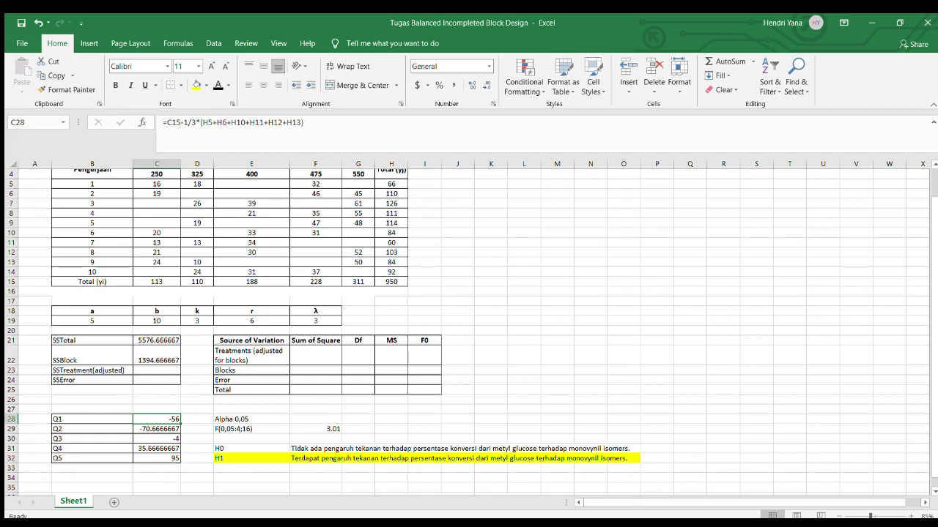
pyautogui.click(157, 371)
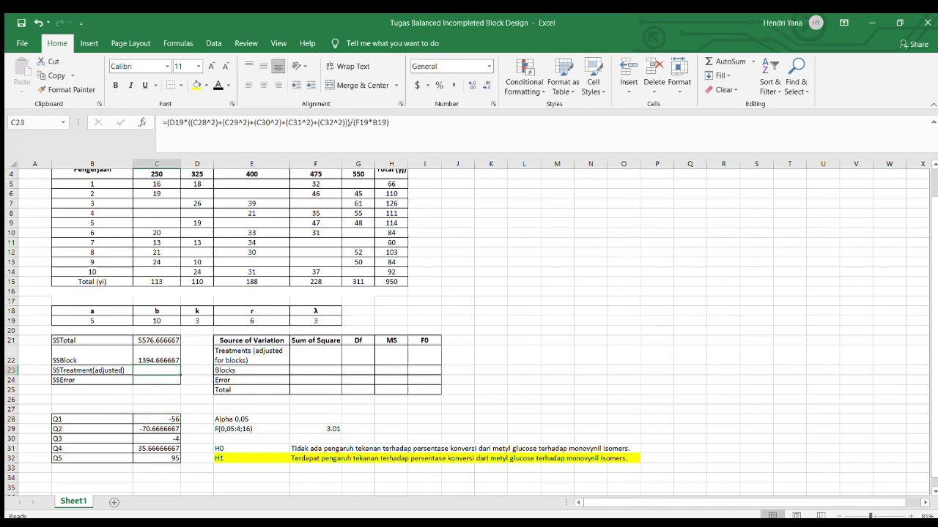
pyautogui.scroll(1, 469, 326)
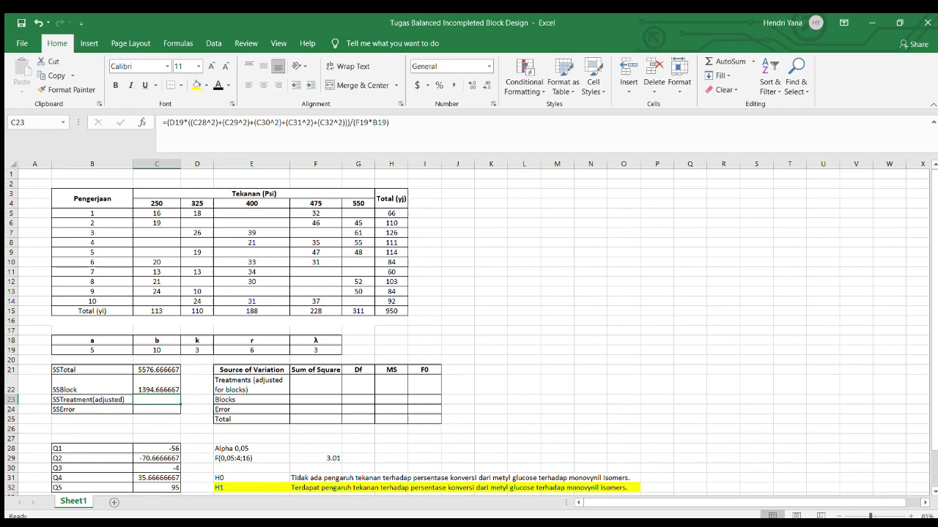
pyautogui.click(218, 86)
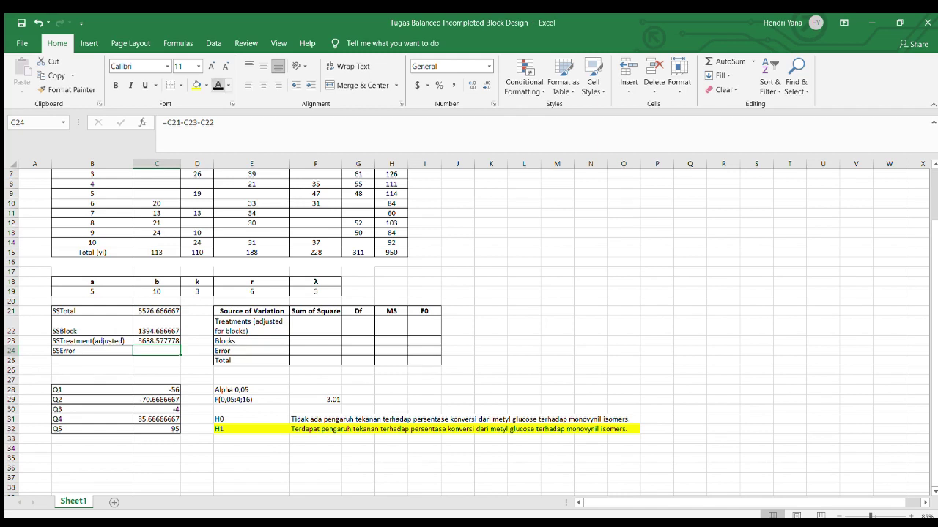
pyautogui.click(217, 85)
# Reveal the ANOVA table's Sum of Square values in black font, first Treatments in F22 and then Blocks, Error and Total in F23:F25
pyautogui.click(316, 327)
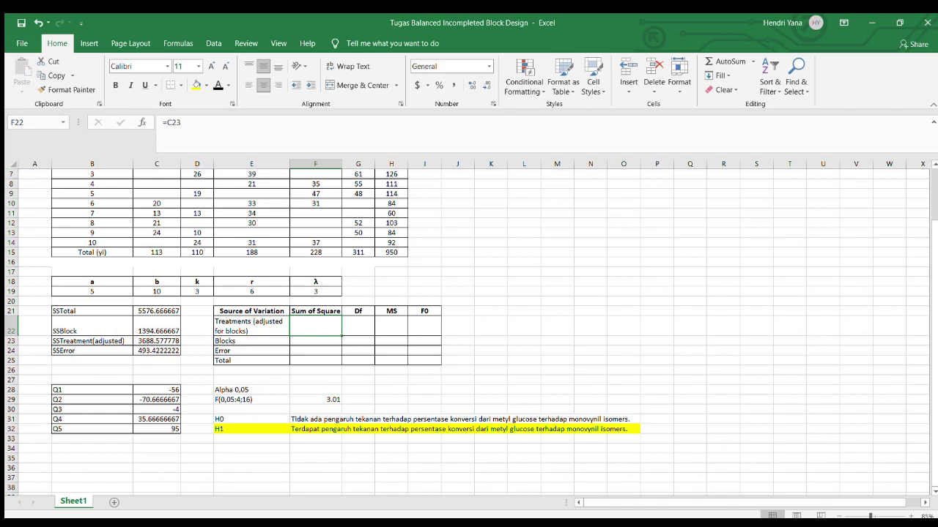
pyautogui.click(218, 85)
pyautogui.click(316, 342)
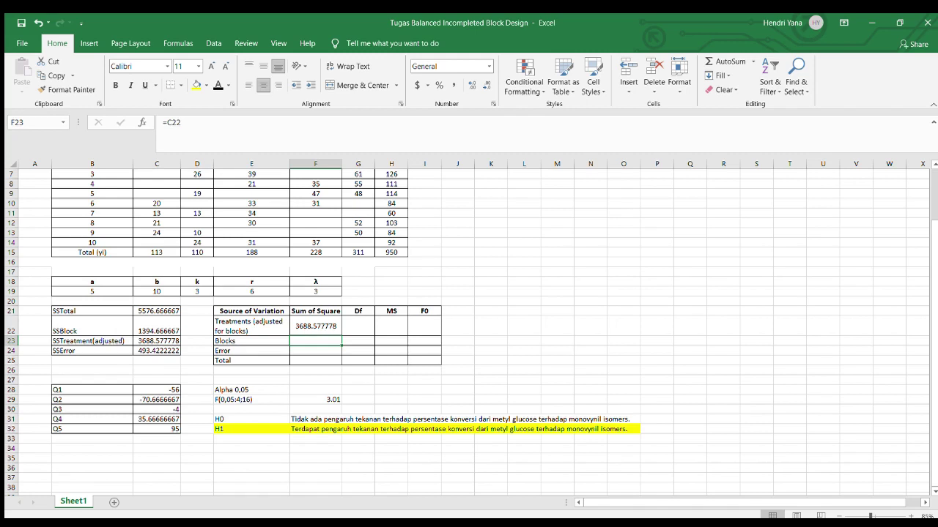
pyautogui.moveTo(316, 342); pyautogui.dragTo(316, 361)
pyautogui.click(219, 86)
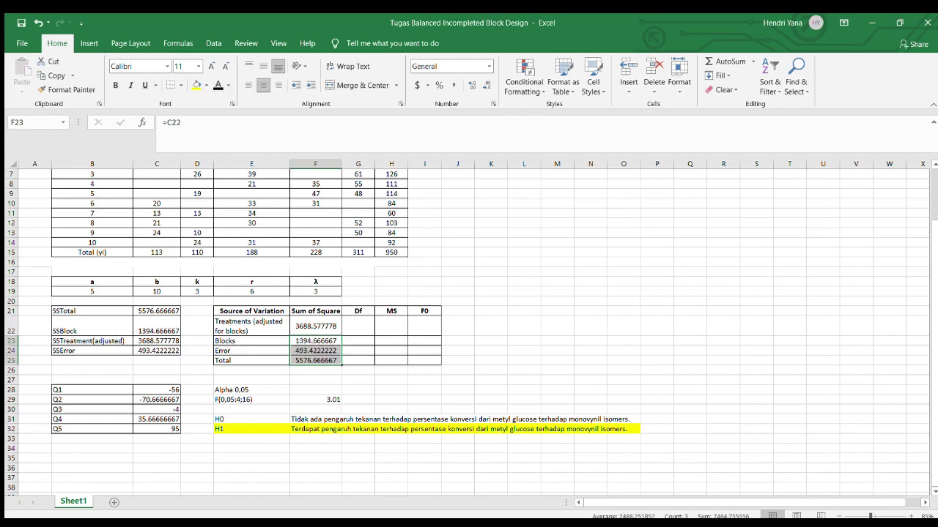
# Review the Df formulas in G22:G25 of the ANOVA table one at a time, and turn each hidden result black
pyautogui.click(358, 341)
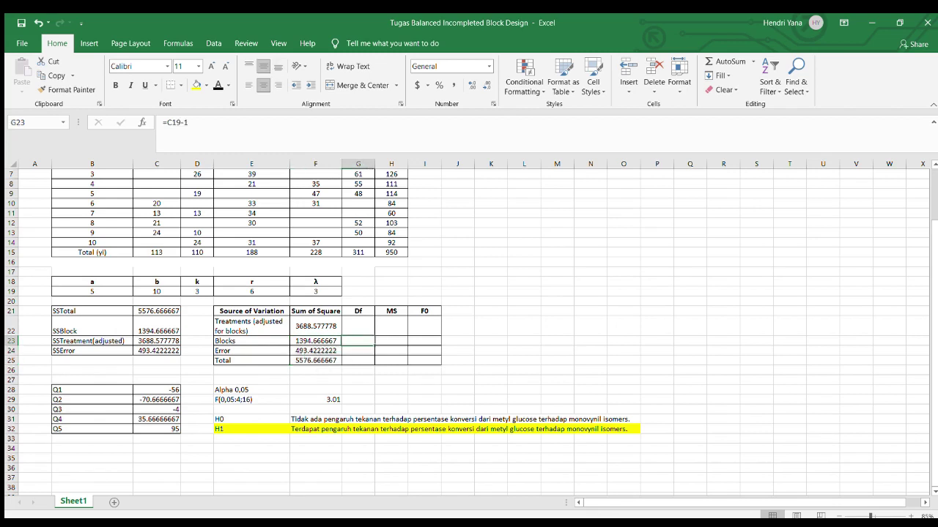
pyautogui.click(358, 326)
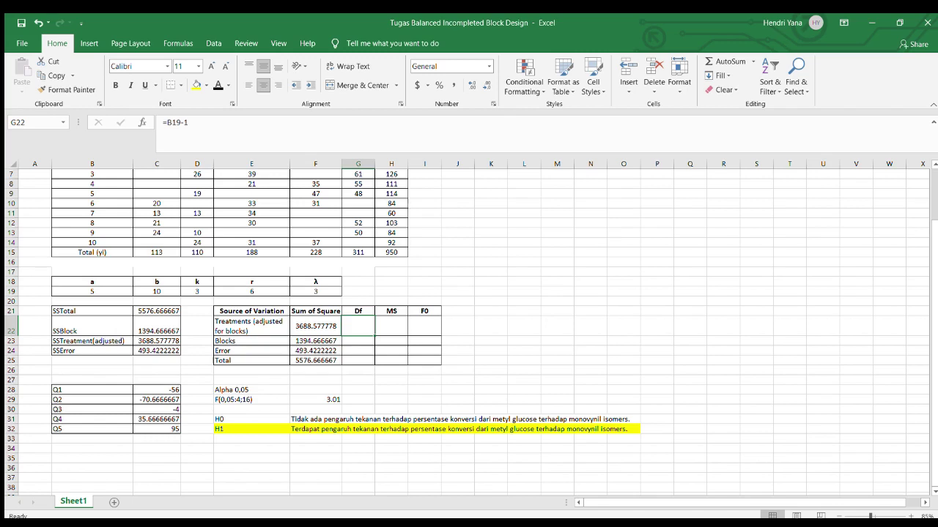
pyautogui.click(217, 85)
pyautogui.click(358, 341)
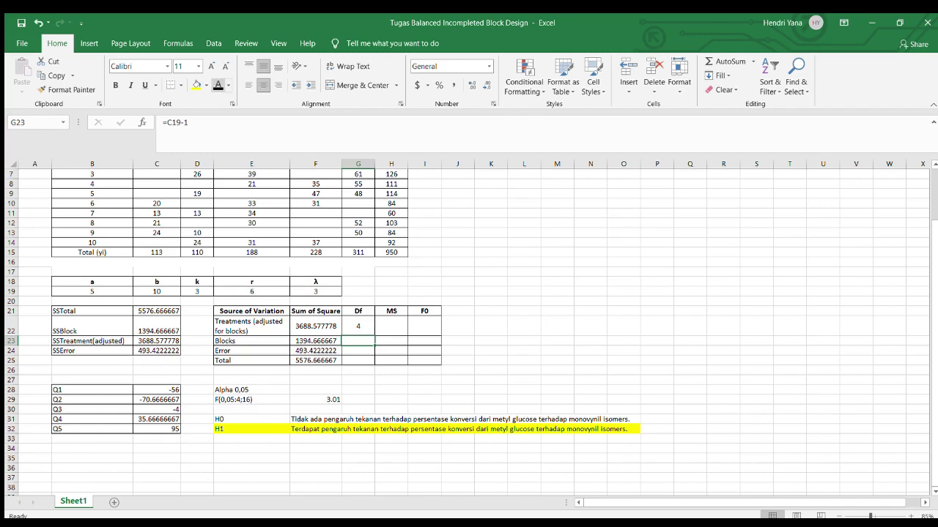
pyautogui.click(218, 85)
pyautogui.click(358, 350)
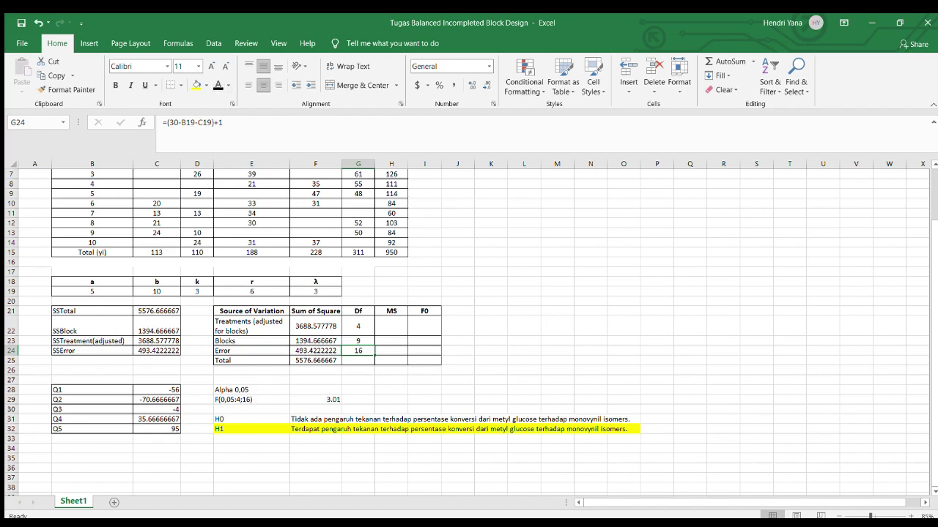
pyautogui.click(358, 360)
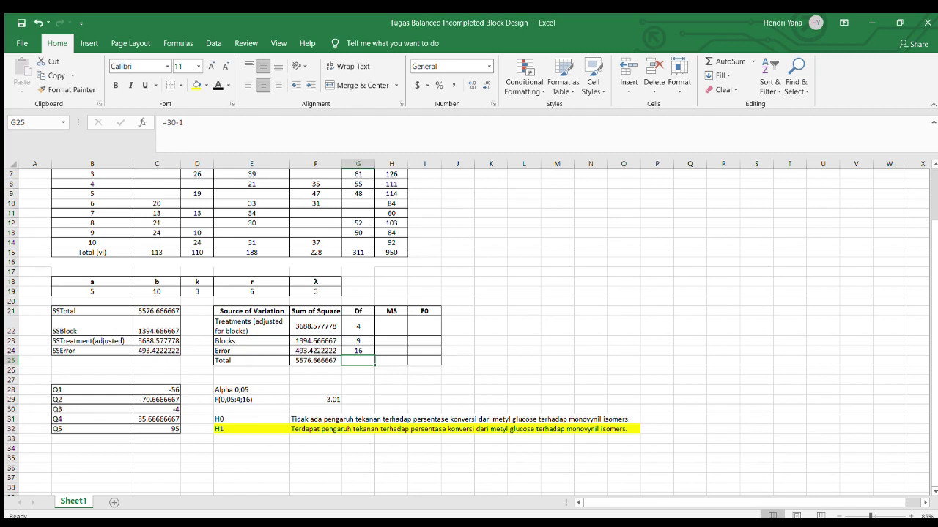
pyautogui.click(217, 85)
# Review the MS formulas for Treatments, Blocks and Error in H22:H24, and set each cell's font colour to black
pyautogui.click(391, 327)
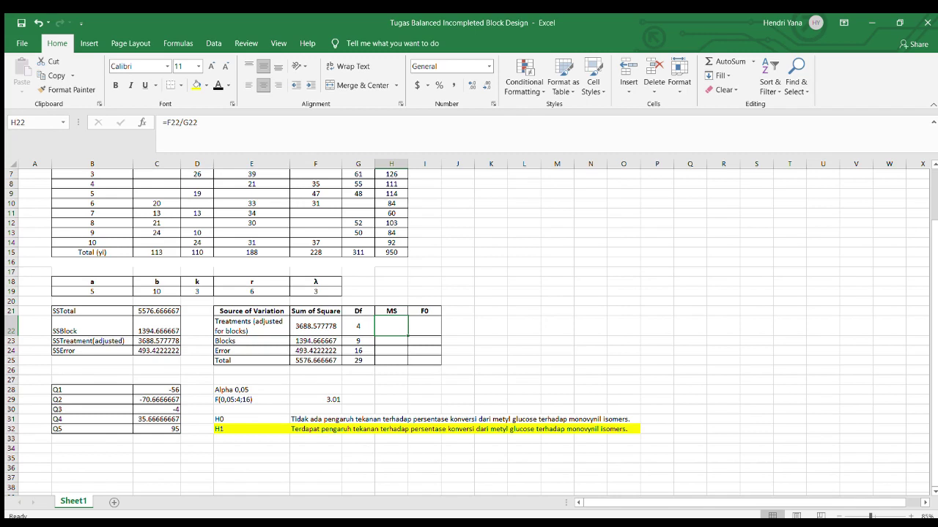
pyautogui.click(217, 85)
pyautogui.click(391, 341)
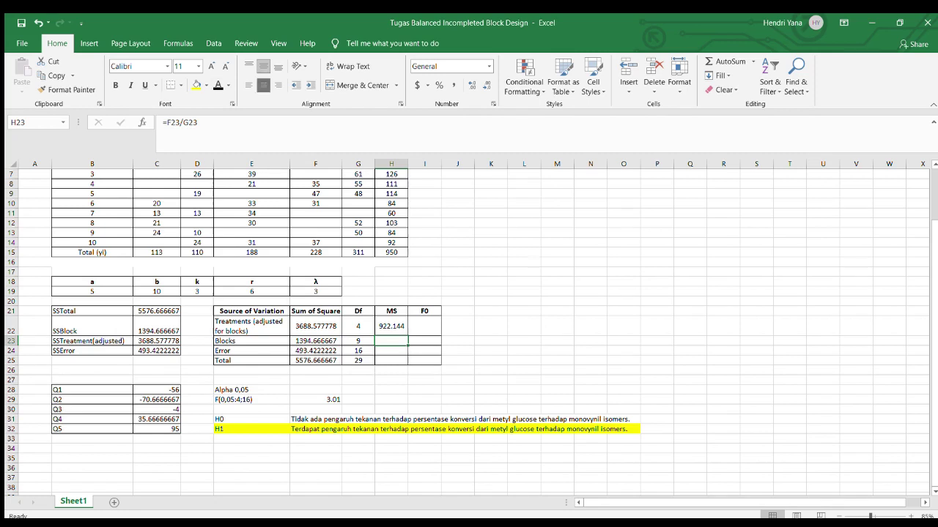
pyautogui.click(218, 86)
pyautogui.click(391, 351)
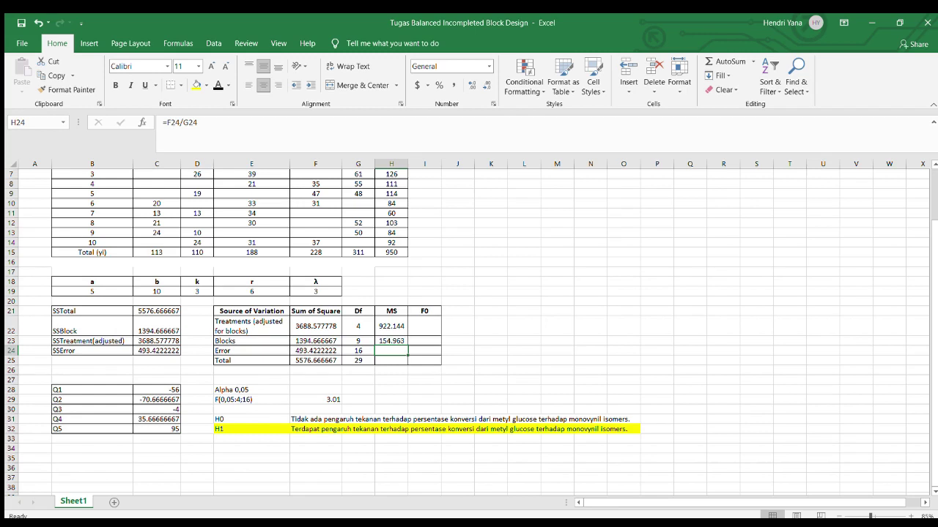
pyautogui.click(219, 86)
# Examine the F0 formula for Treatments in I22, and reveal its result in black font
pyautogui.click(391, 360)
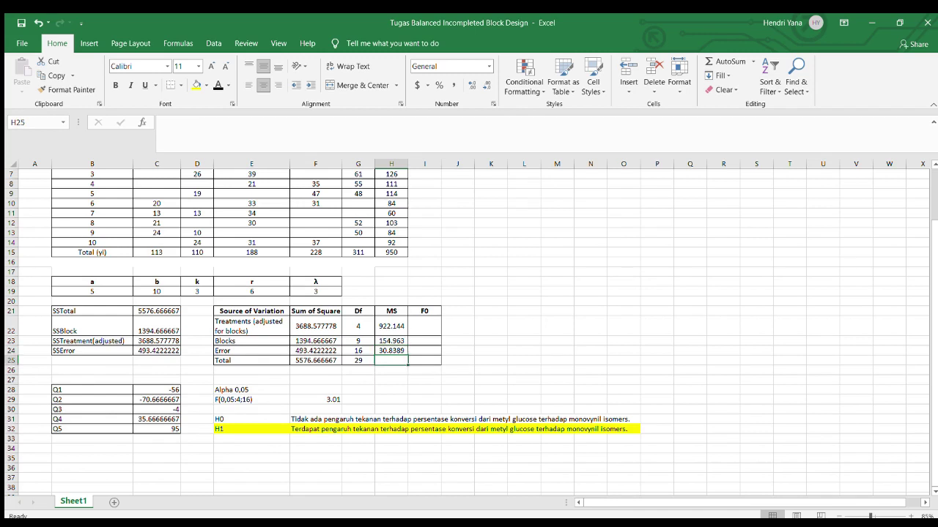
pyautogui.click(425, 341)
pyautogui.click(425, 327)
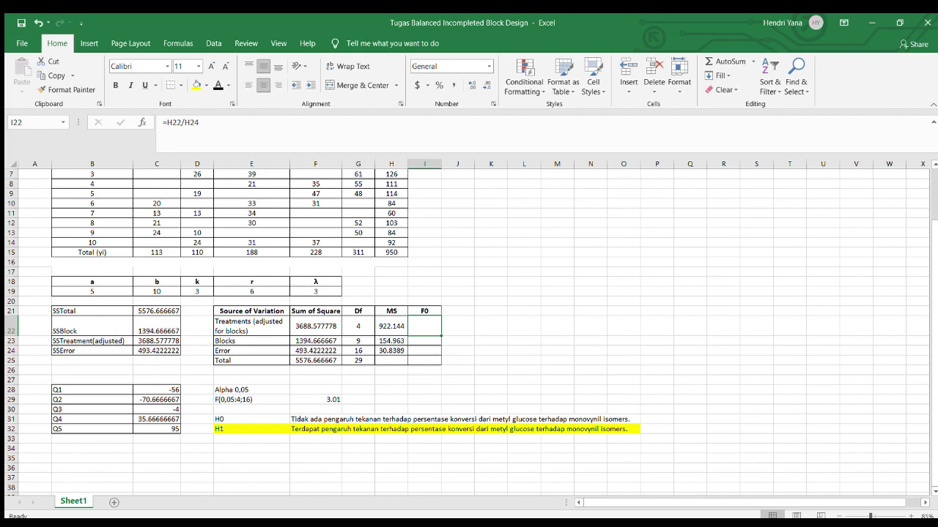
pyautogui.click(218, 85)
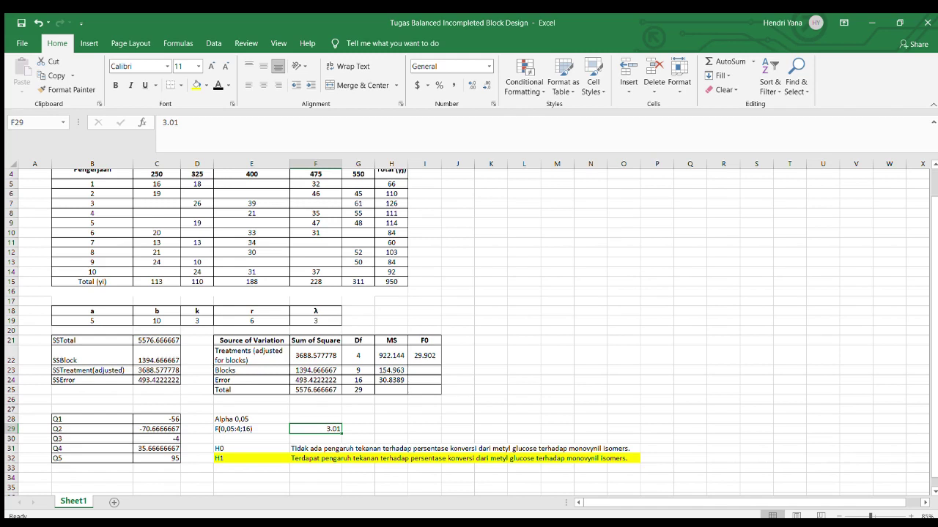
# Compare the F0 value in I22 with the critical value F(0,05;4;16) in F29, and review the H0 and H1 statements
pyautogui.click(391, 429)
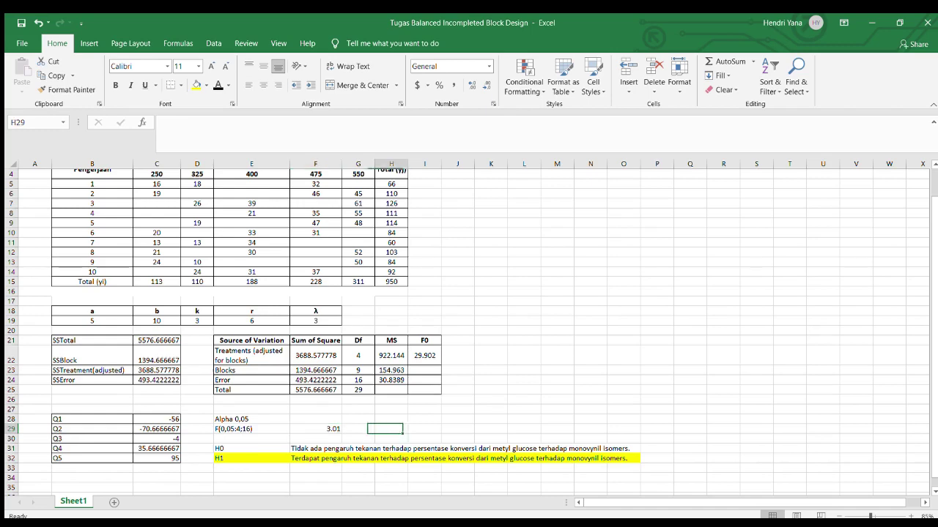
pyautogui.scroll(-1, 391, 429)
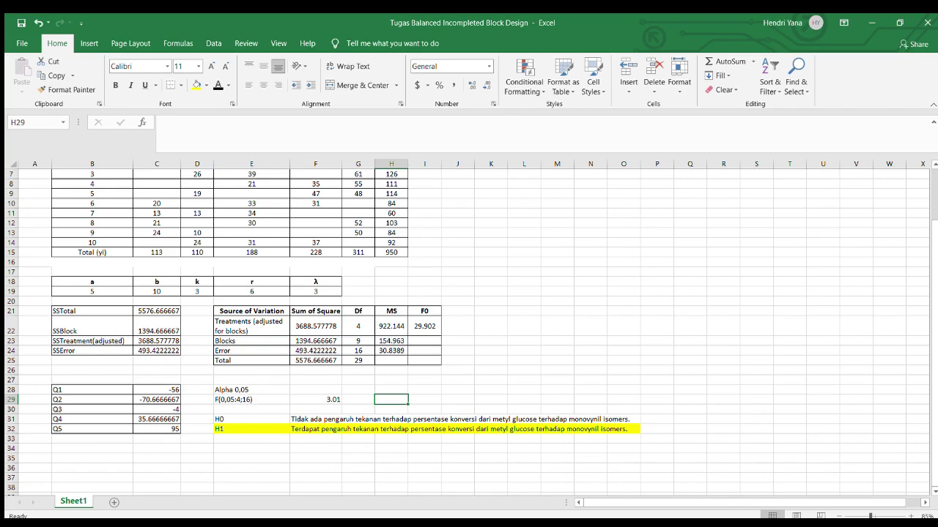
pyautogui.scroll(2, 469, 330)
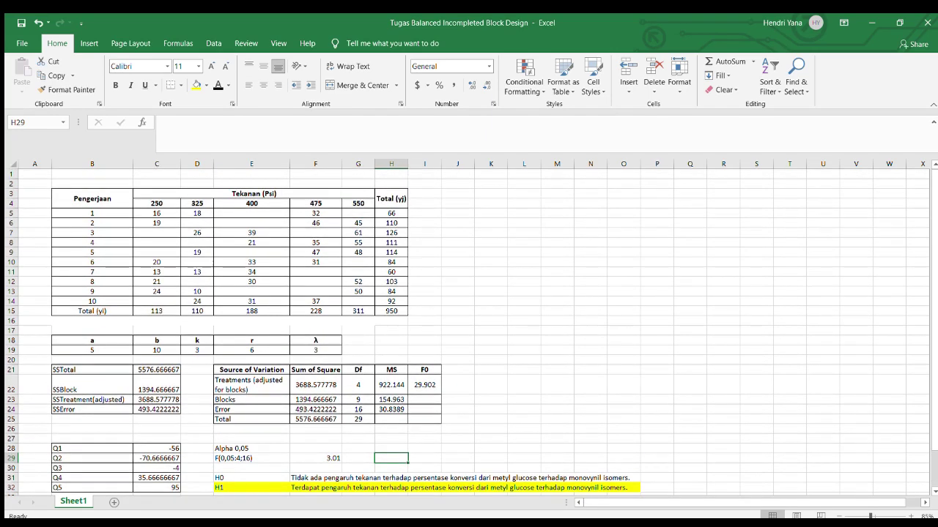
pyautogui.scroll(-1, 468, 329)
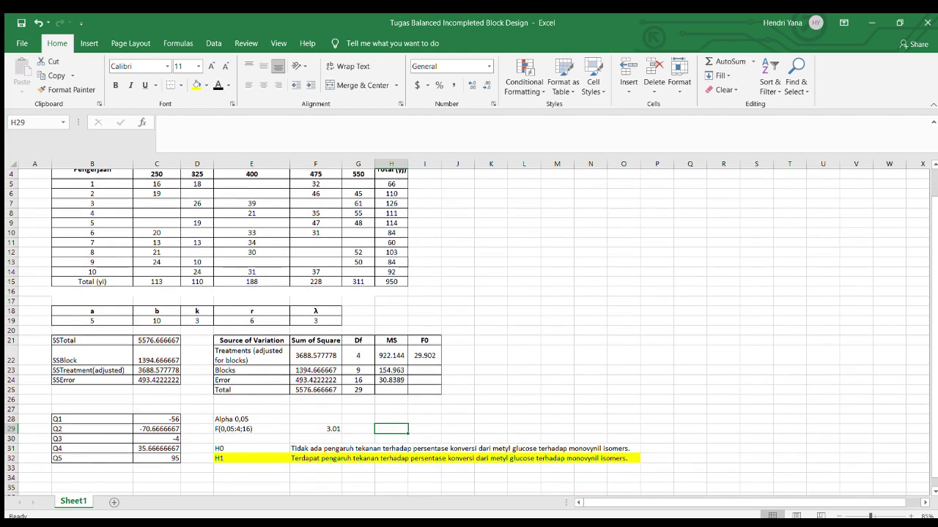
pyautogui.click(425, 356)
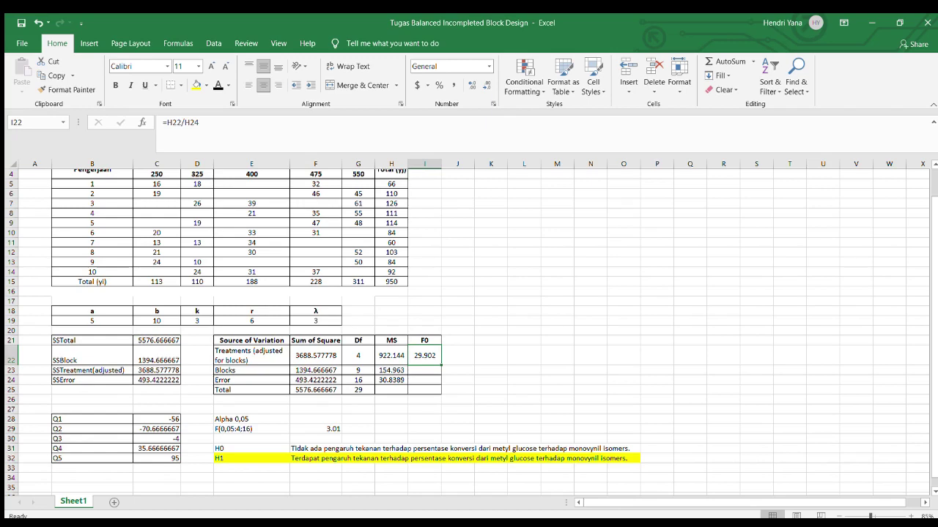
pyautogui.scroll(-1, 469, 330)
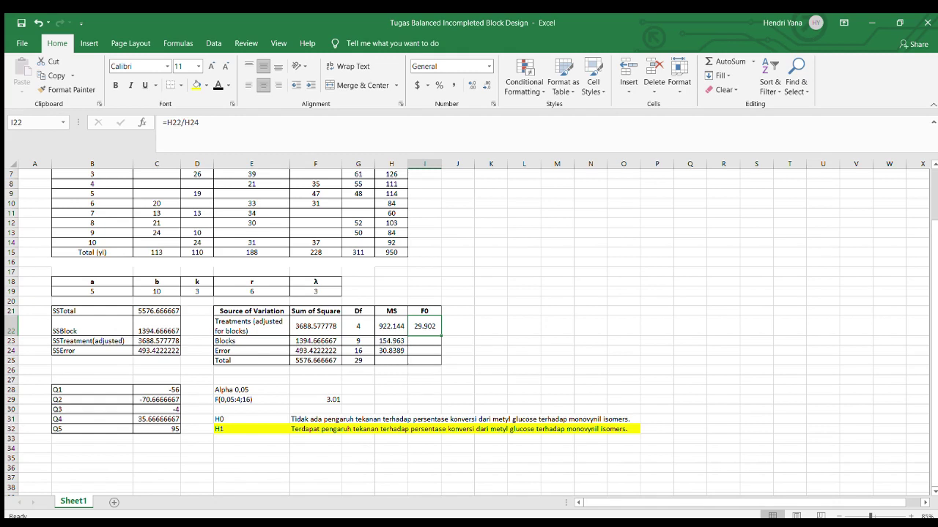
pyautogui.scroll(-1, 468, 330)
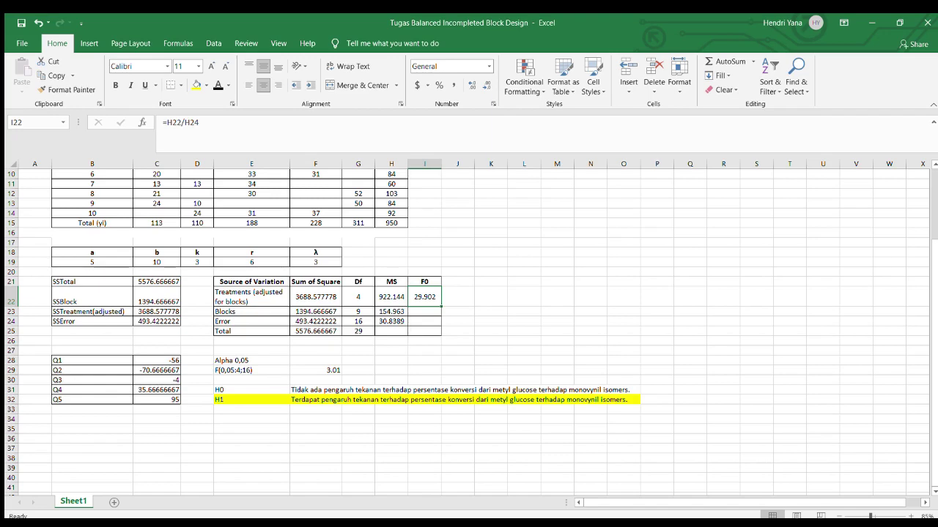
pyautogui.scroll(3, 469, 330)
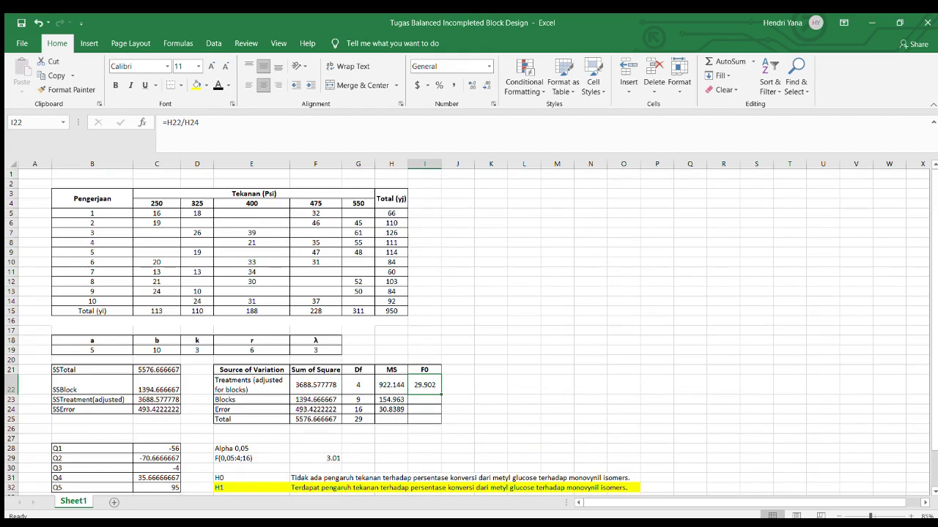